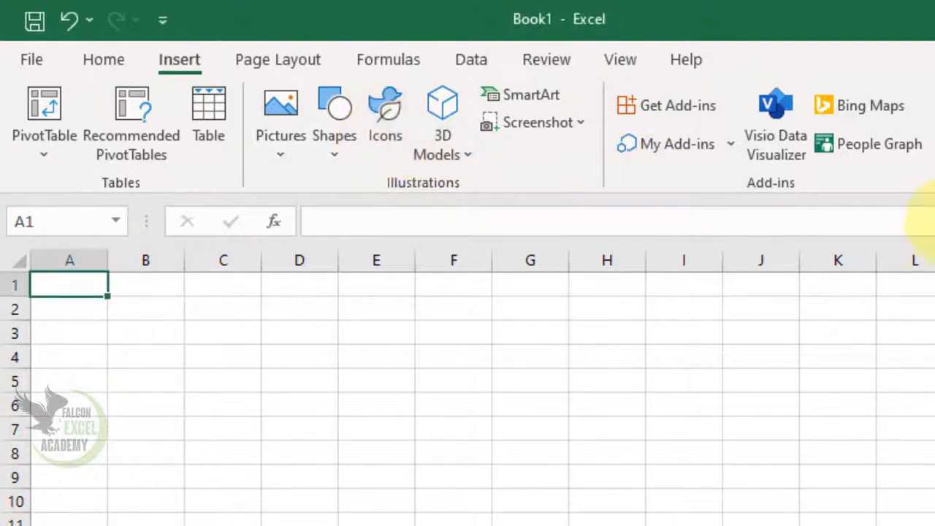
Open the icons library and browse its Images, Icons, Cutout People and Stickers categories, then close it
left_click(404, 143)
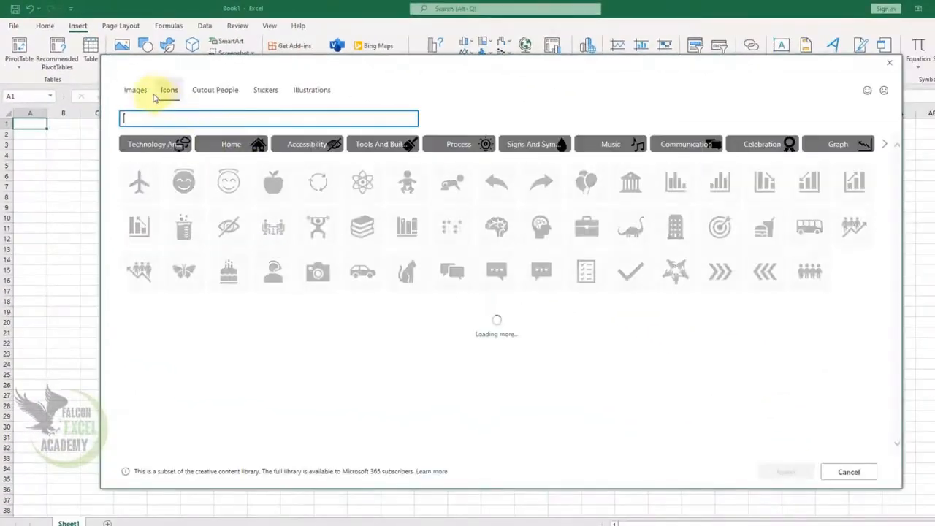
left_click(140, 92)
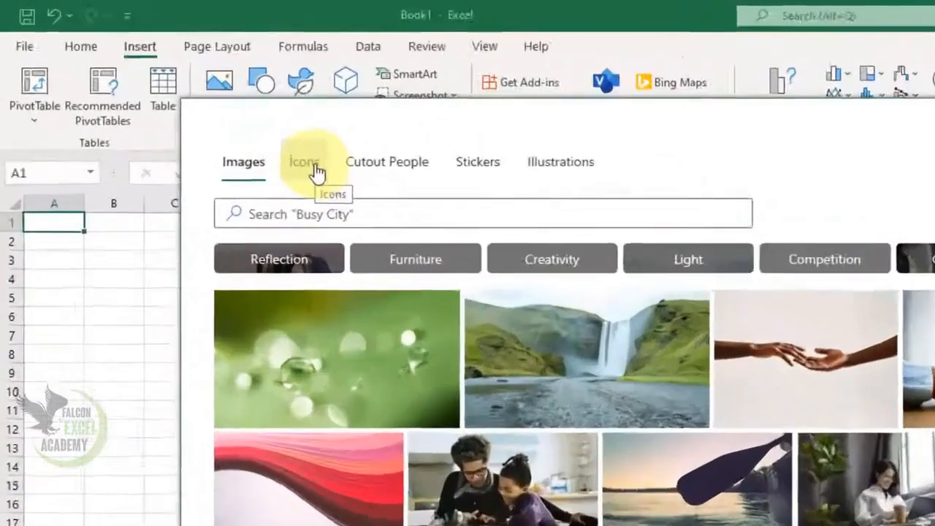
left_click(170, 92)
left_click(487, 211)
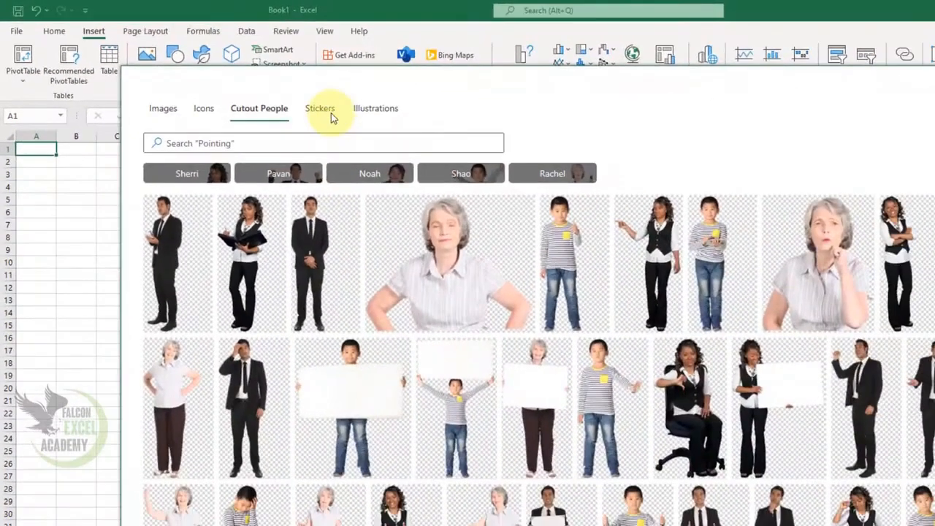
left_click(577, 195)
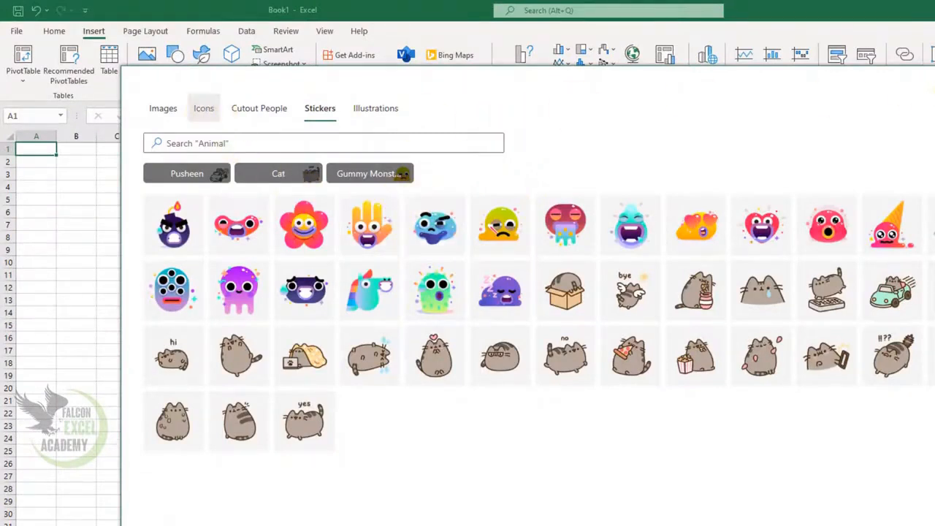
left_click(933, 84)
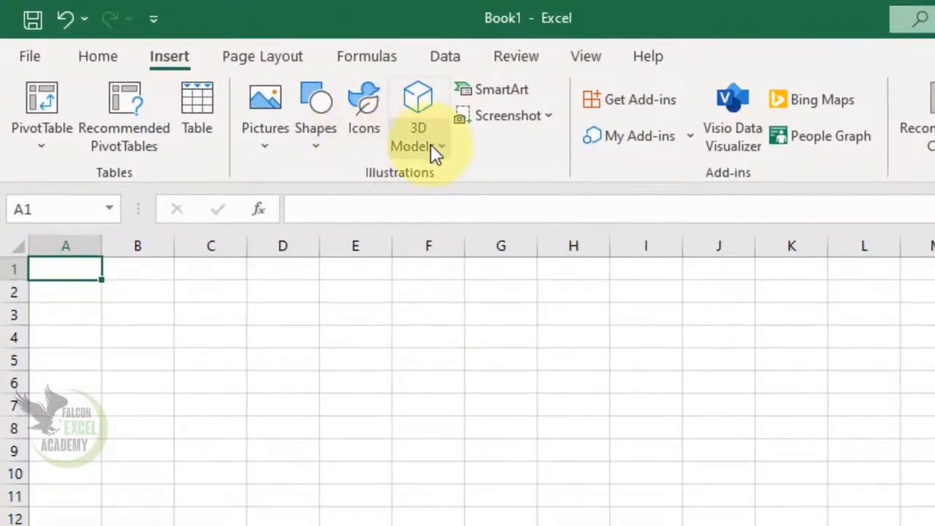
Insert three icons at once: a group discussion icon, a butterfly and a globe
left_click(359, 117)
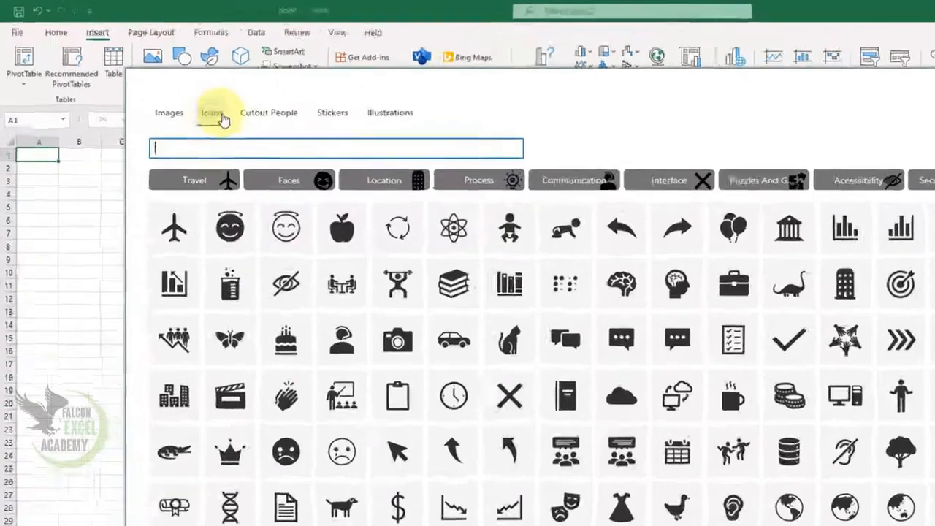
left_click(221, 115)
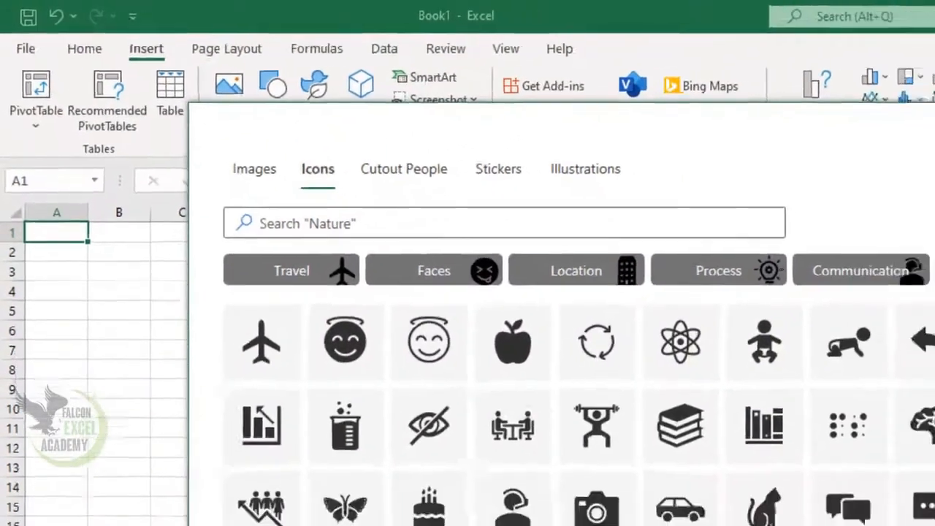
scroll(911, 307, "down", 10)
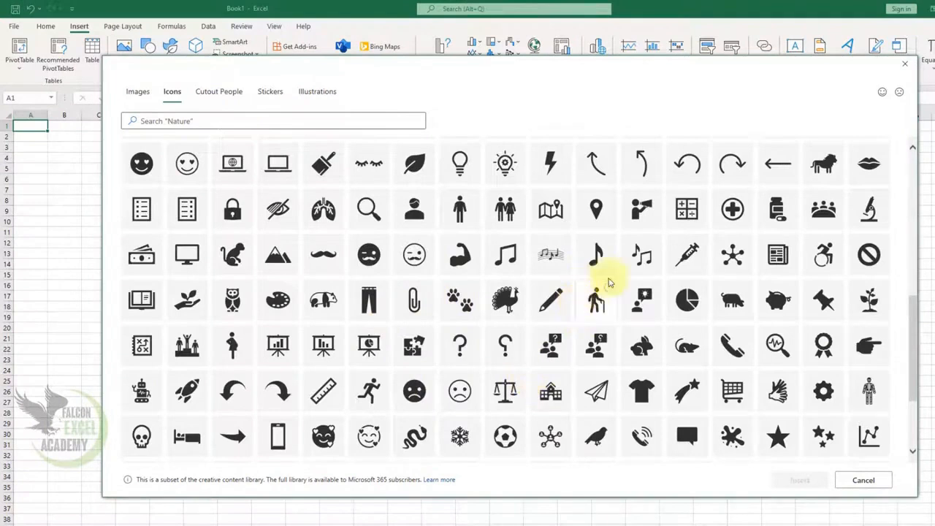
left_click_drag(914, 345, 901, 173)
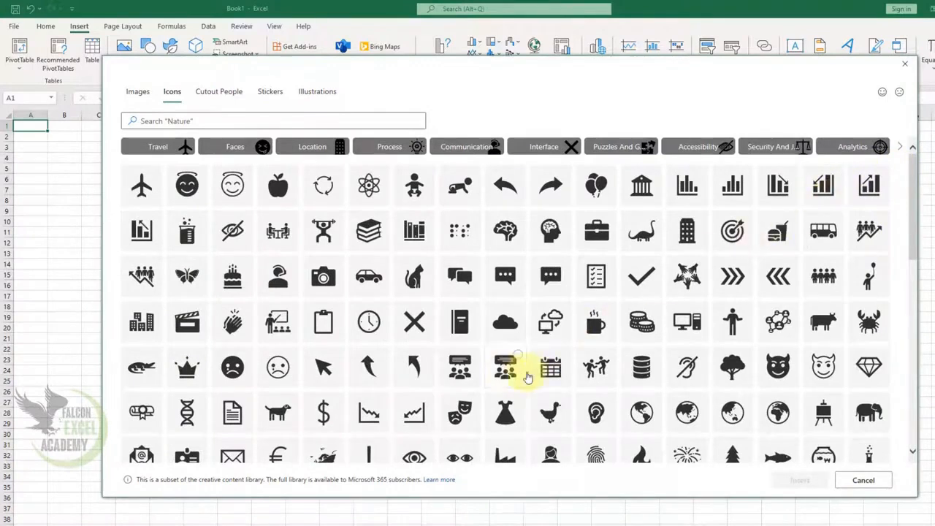
left_click(520, 369)
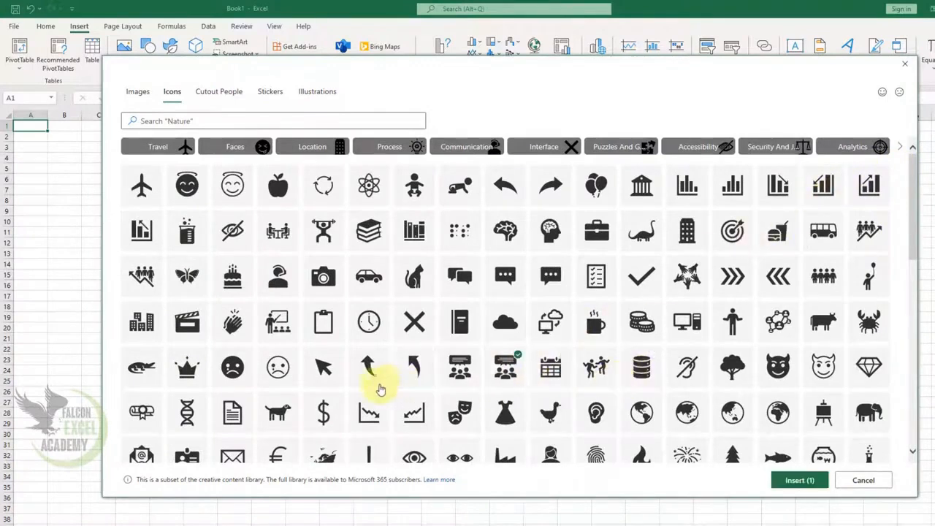
left_click(288, 329)
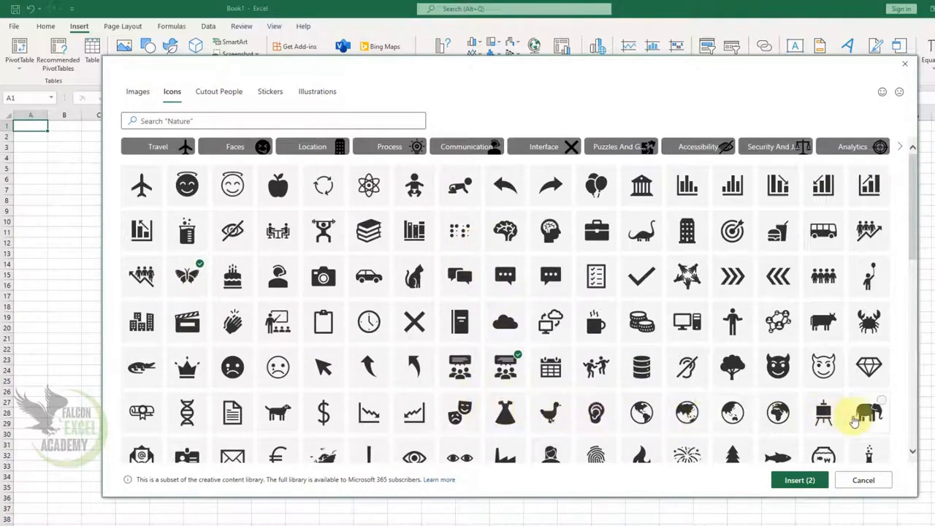
left_click(732, 417)
left_click(799, 480)
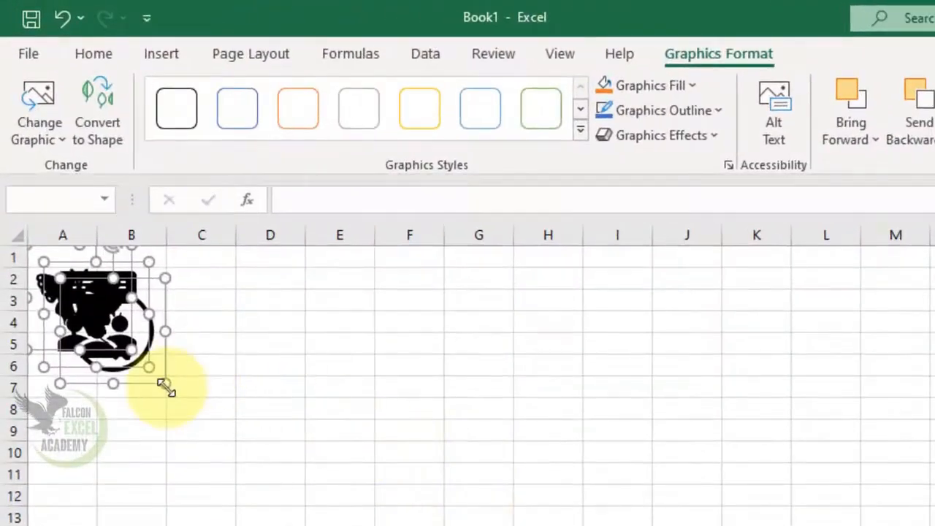
Arrange the three icons side by side: butterfly, globe, then group discussion
left_click_drag(166, 388, 340, 472)
left_click(514, 368)
left_click(206, 359)
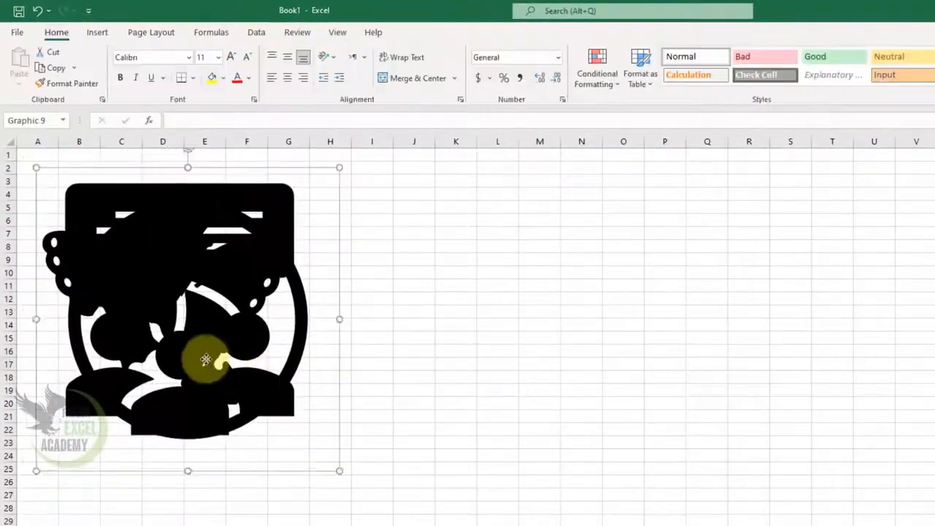
left_click_drag(206, 359, 495, 376)
left_click_drag(215, 344, 931, 394)
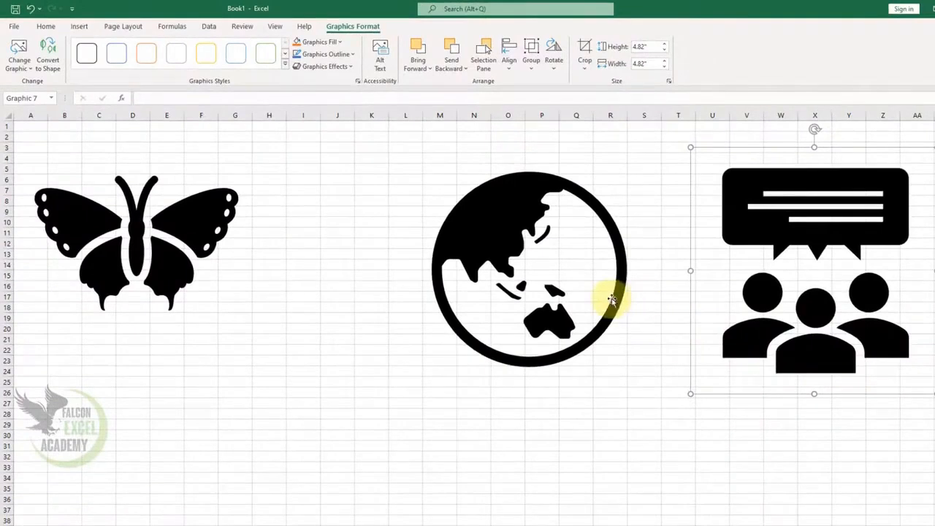
left_click_drag(612, 299, 508, 290)
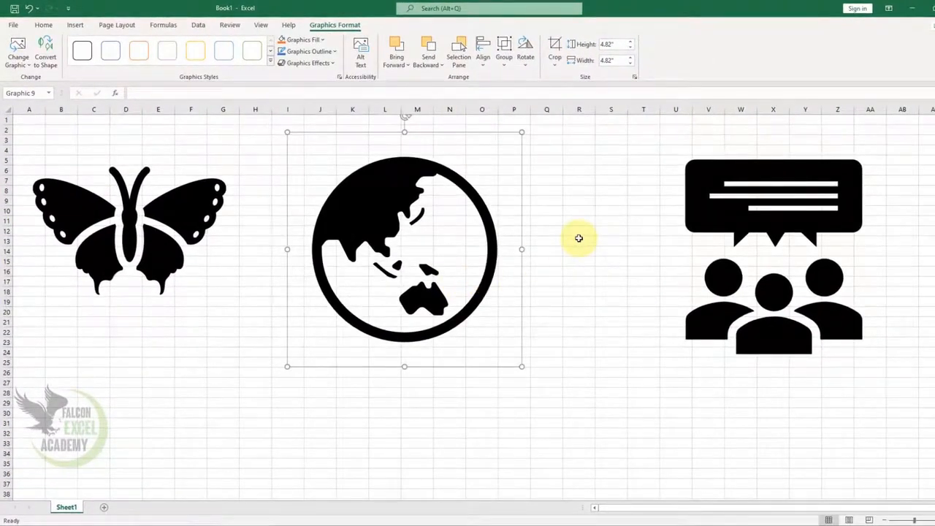
Insert a stock classroom photo from the Learning images category, then delete it
left_click(75, 25)
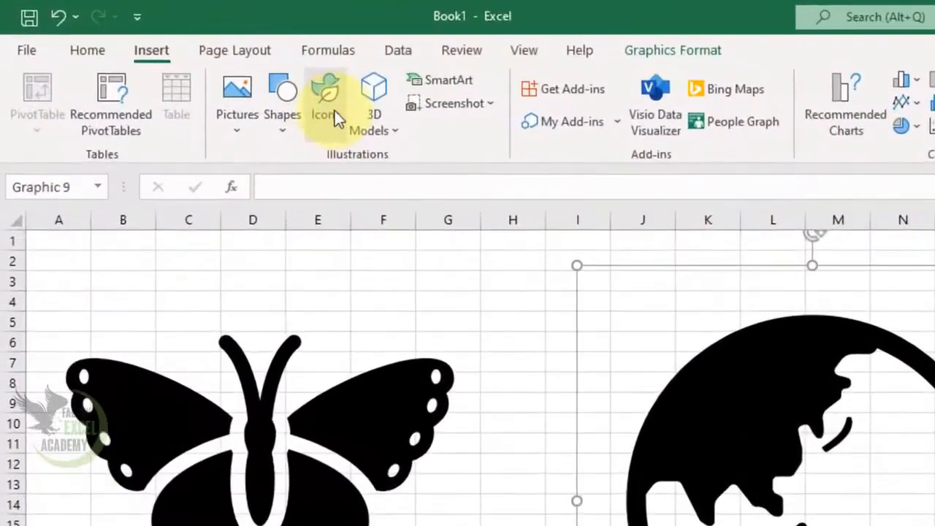
left_click(161, 51)
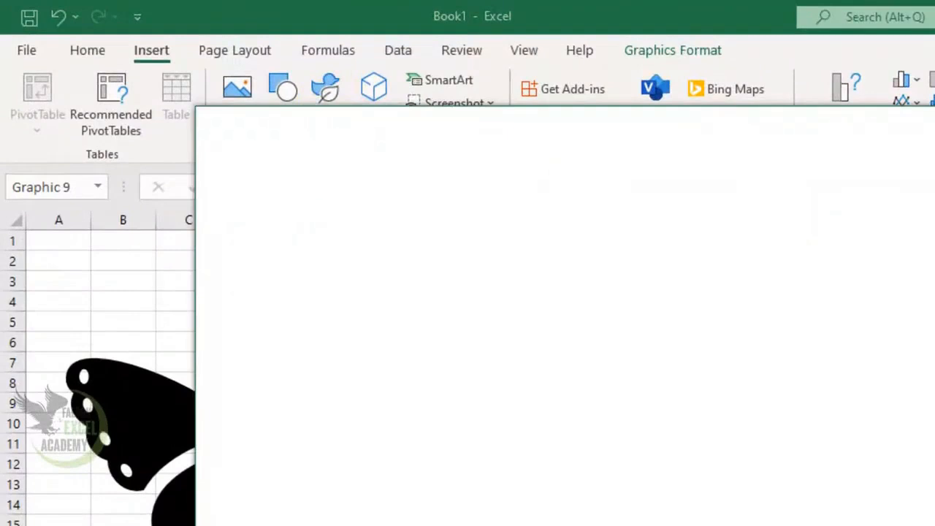
left_click(271, 181)
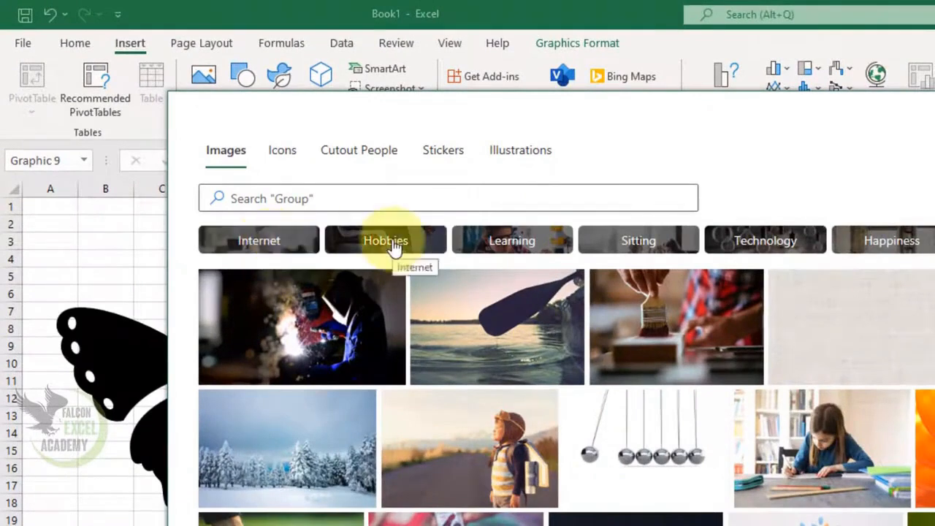
left_click(511, 244)
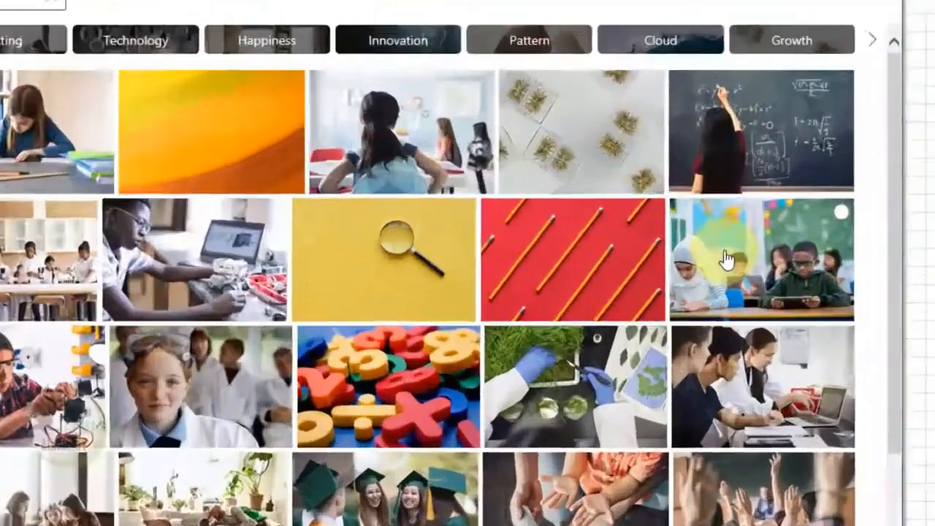
left_click(826, 273)
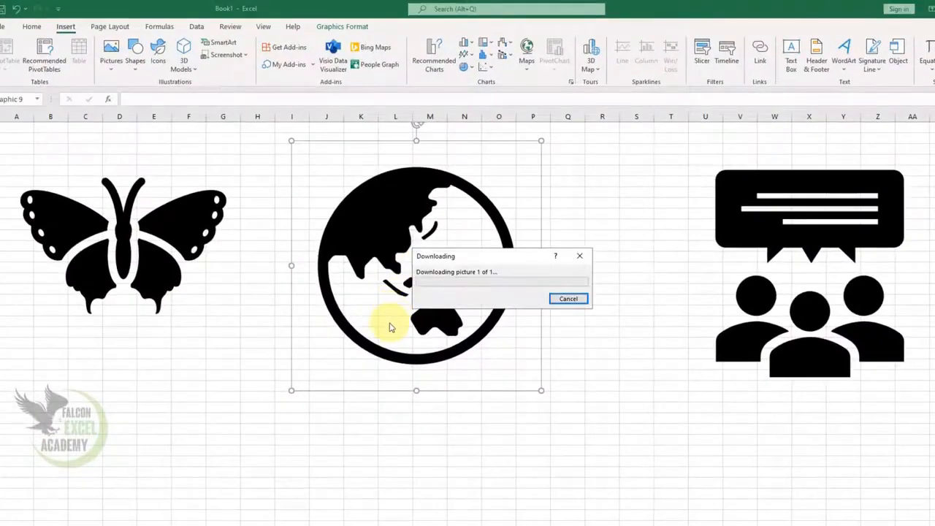
scroll(620, 363, "down", 1)
left_click_drag(590, 384, 487, 338)
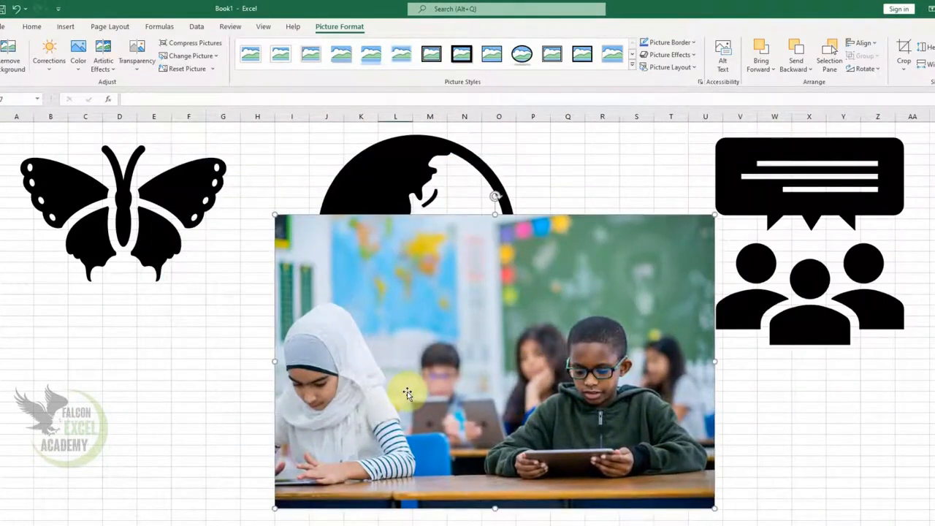
key("Delete")
Insert a cutout person image of a boy holding his head and shrink it between the globe and group icons
left_click(65, 27)
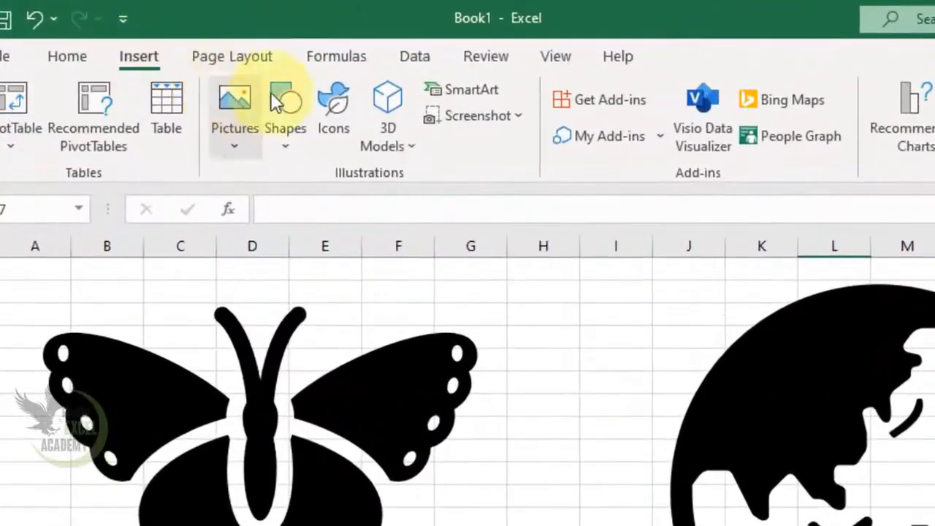
left_click(328, 97)
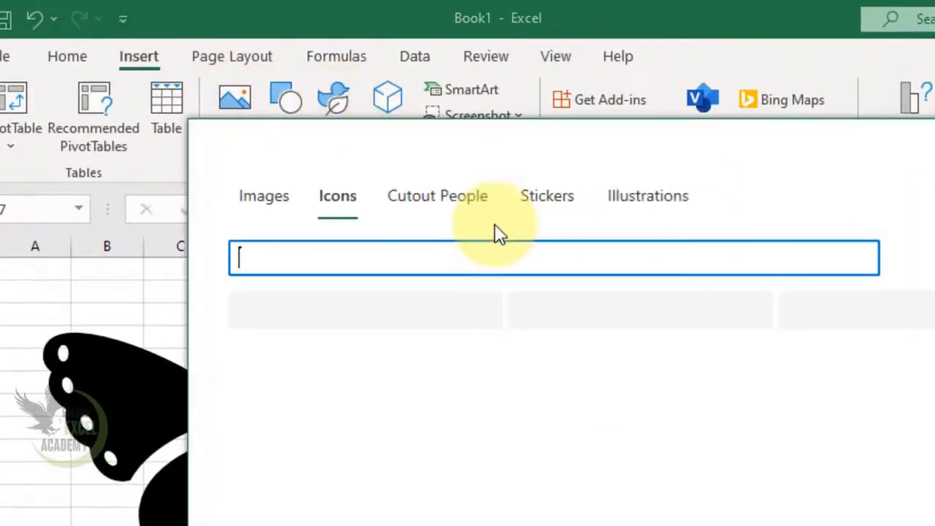
left_click(438, 201)
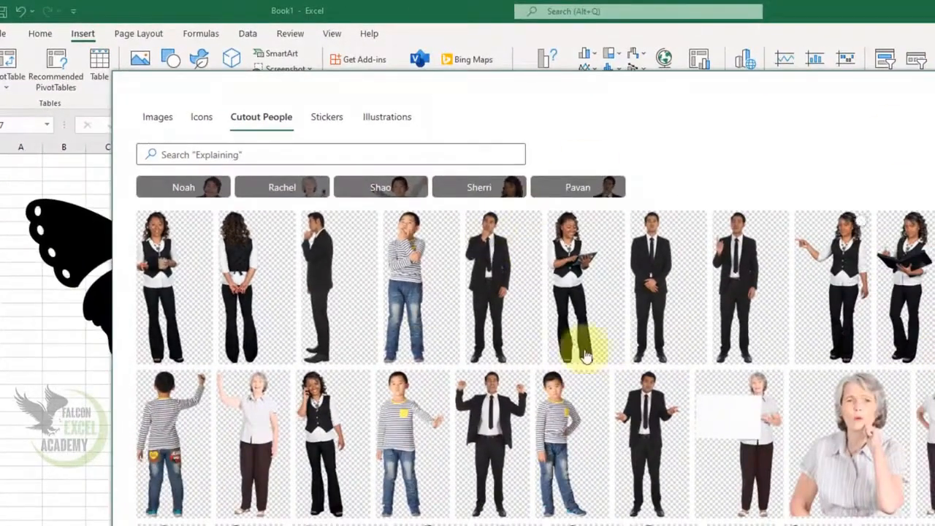
scroll(536, 347, "down", 5)
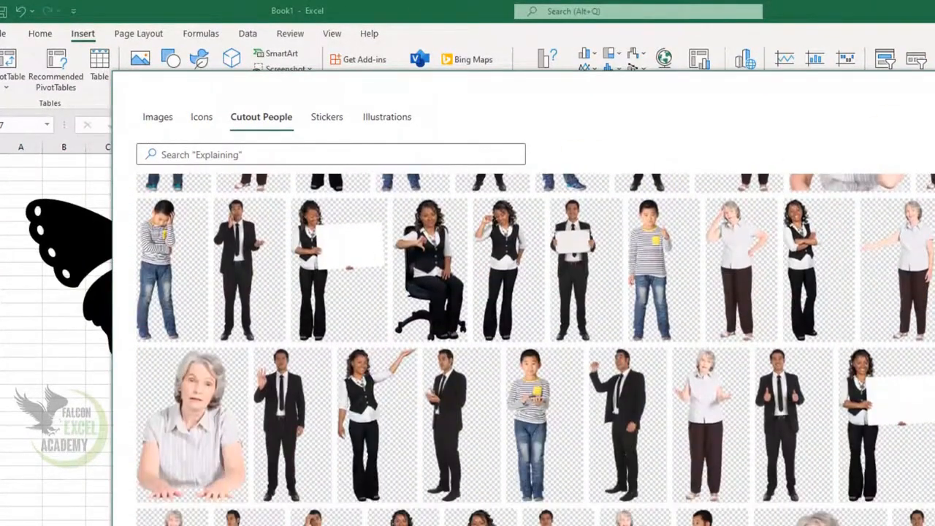
left_click(157, 249)
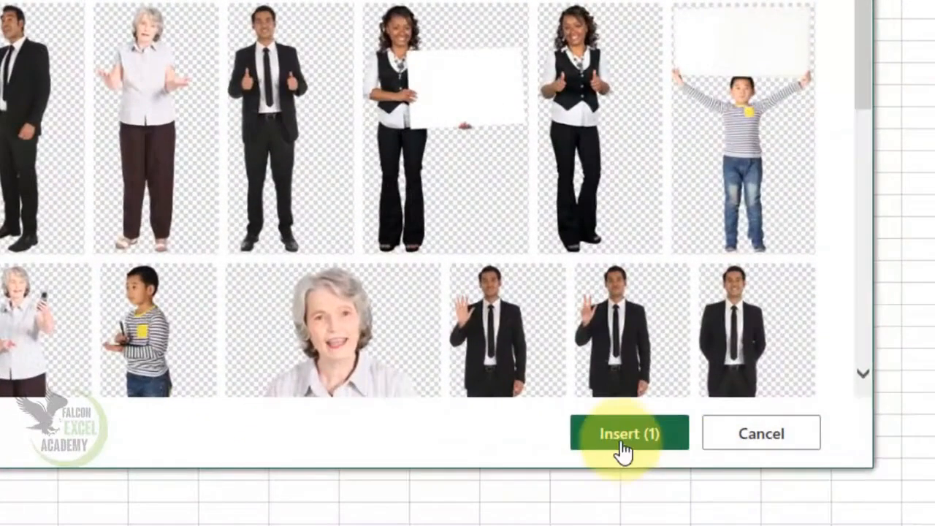
left_click(705, 483)
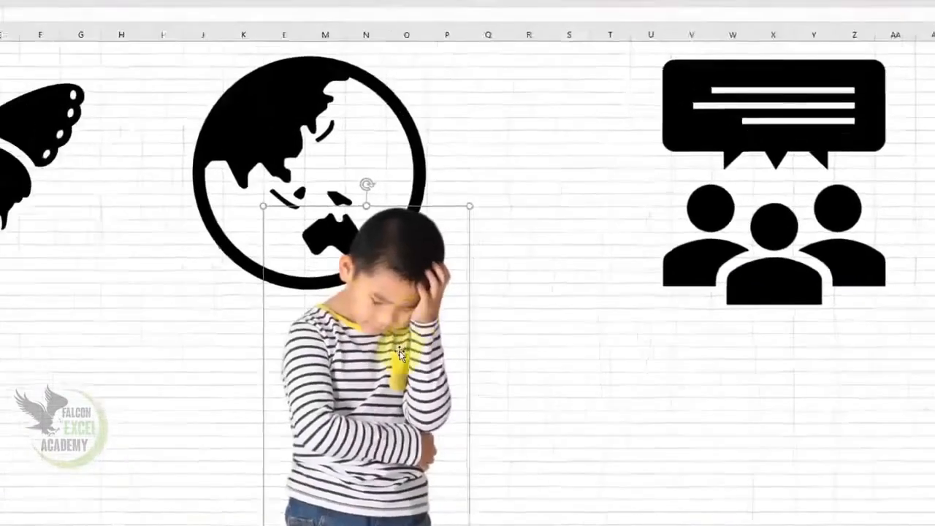
left_click_drag(555, 263, 627, 146)
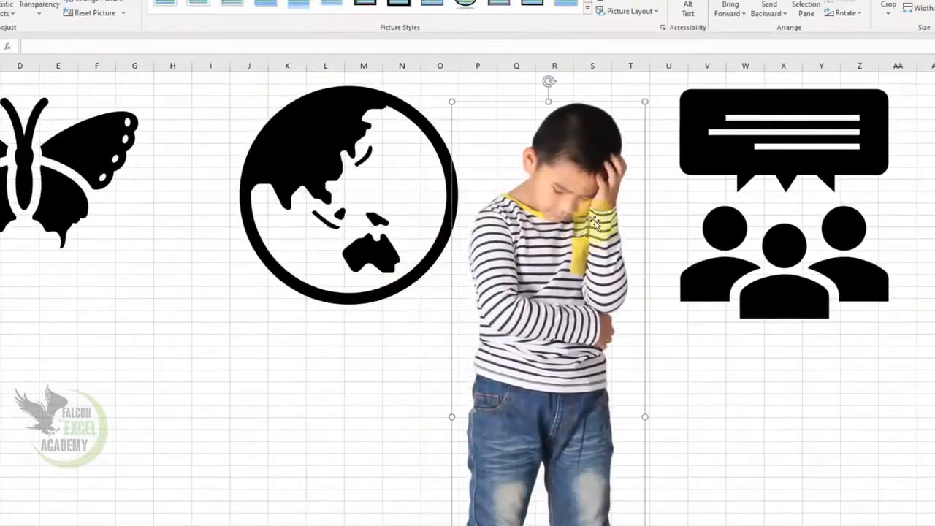
left_click_drag(644, 104, 557, 188)
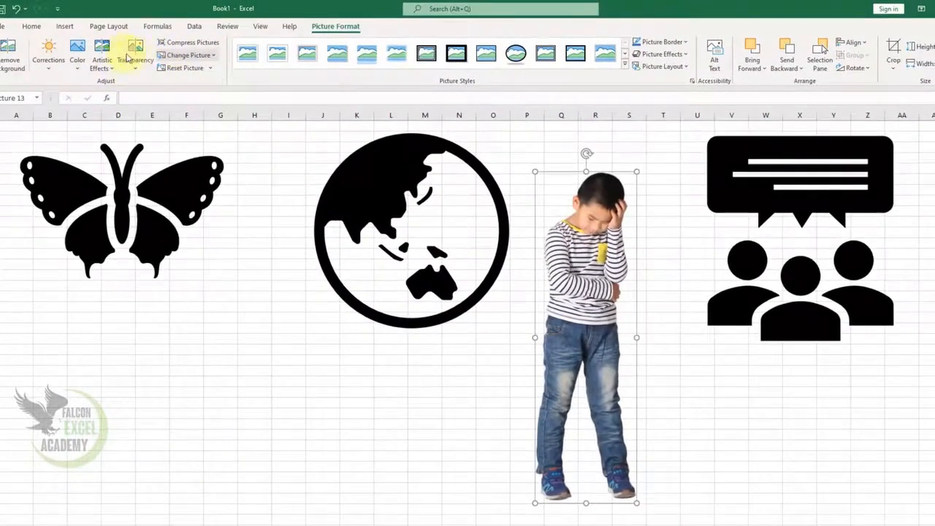
Insert the sitting dog illustration and move it below the butterfly and globe
left_click(67, 29)
left_click(155, 45)
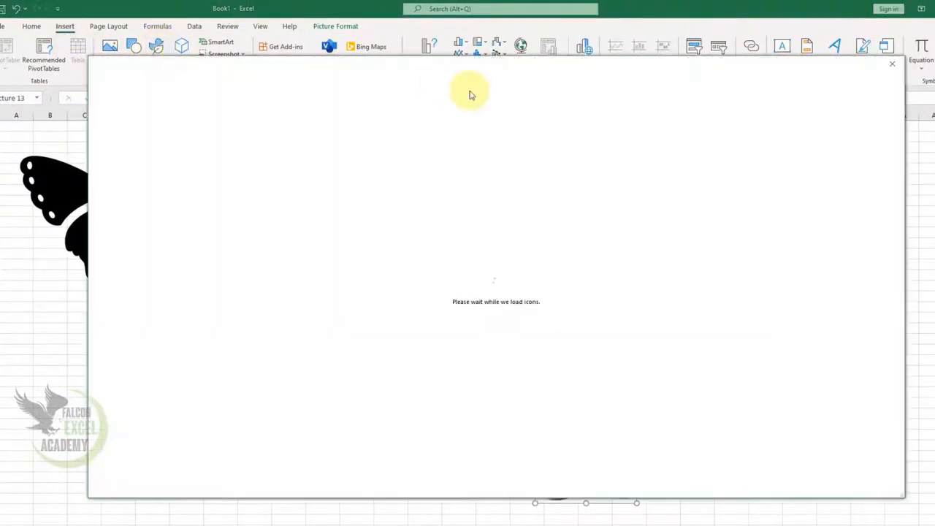
left_click(263, 92)
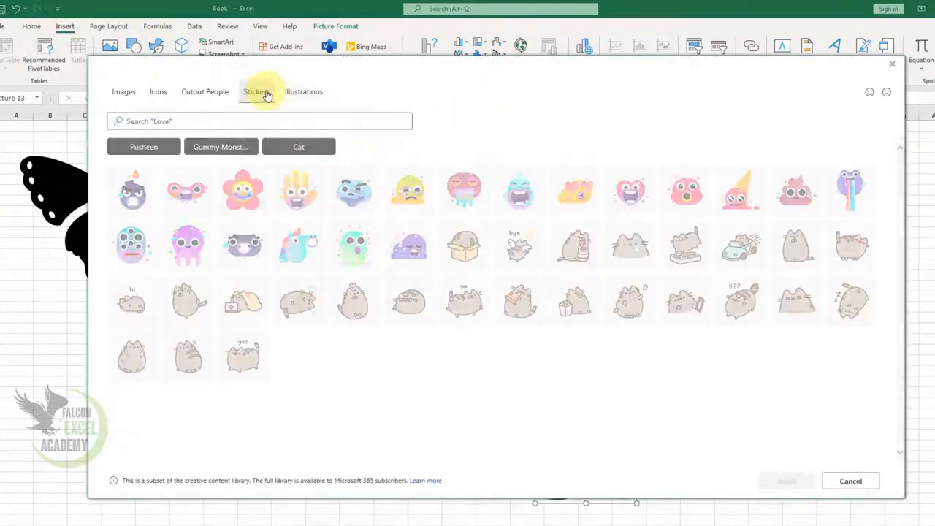
left_click(302, 92)
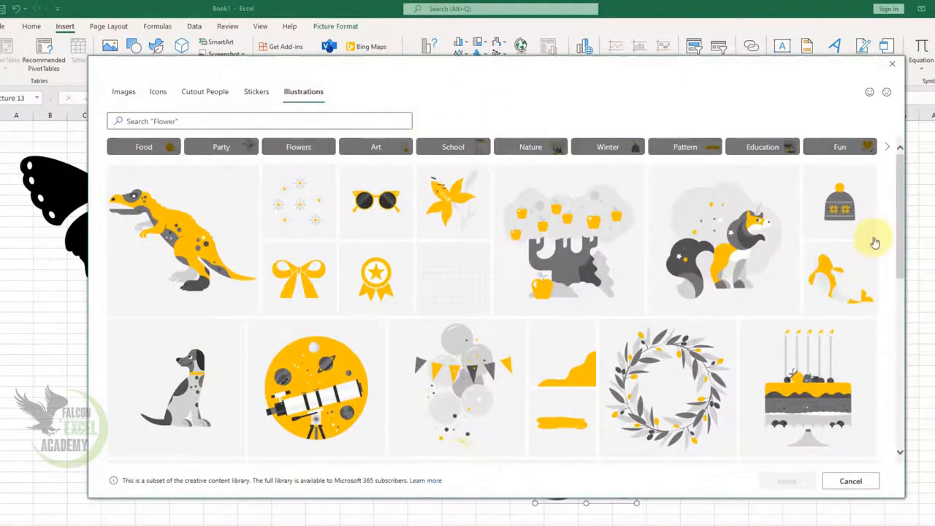
left_click_drag(901, 223, 884, 131)
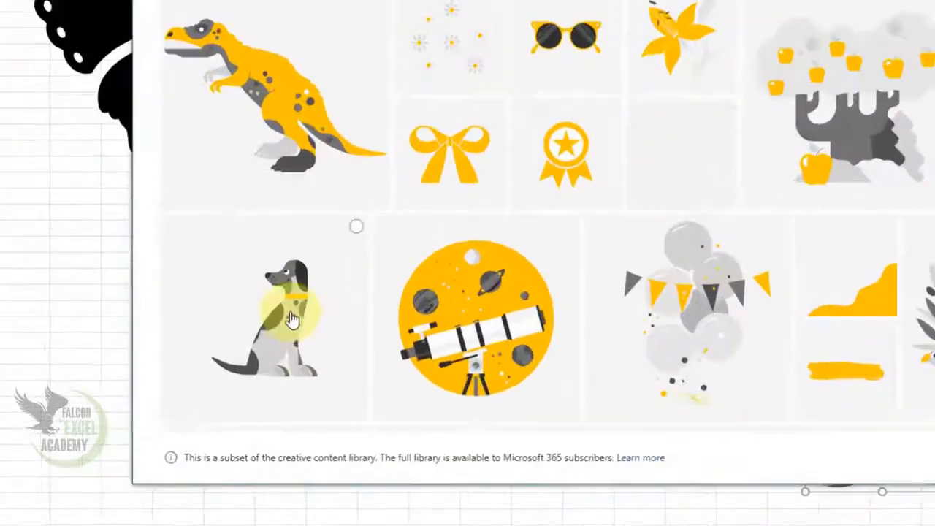
left_click(193, 380)
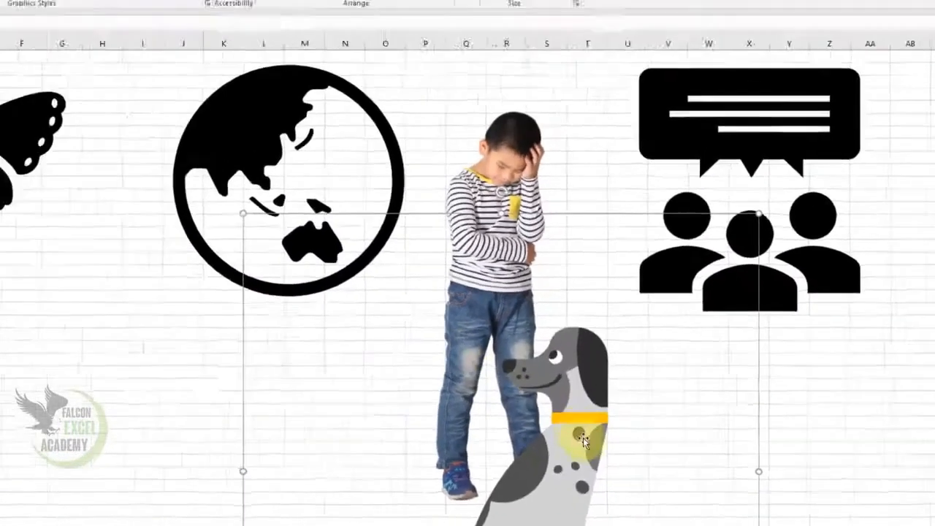
left_click_drag(583, 438, 271, 385)
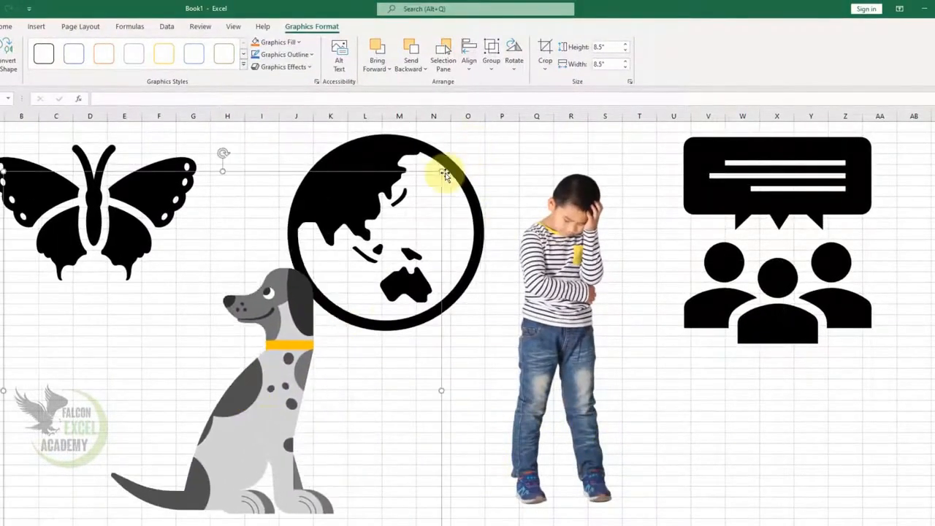
Shrink the dog illustration to about 5.79 inches square
left_click_drag(433, 184, 293, 323)
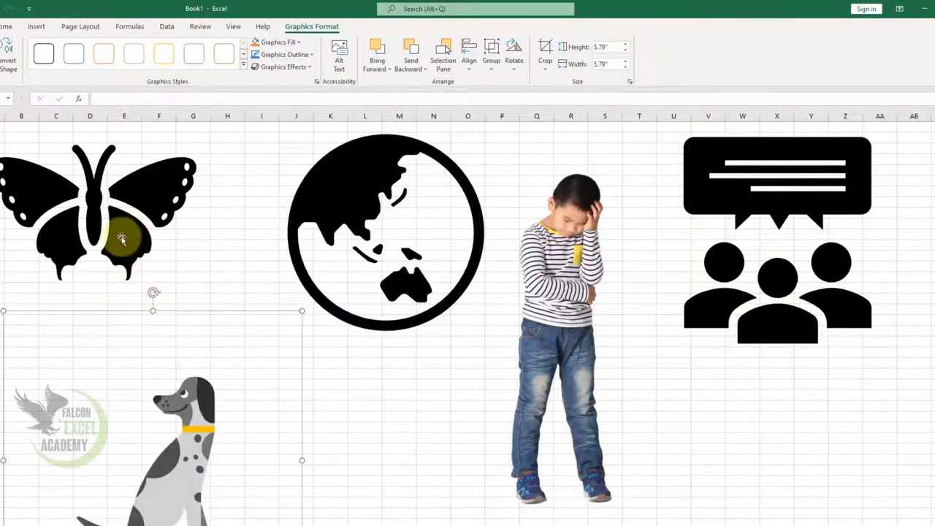
Replace the butterfly icon with the crown icon using Change Graphic from Icons
left_click(122, 239)
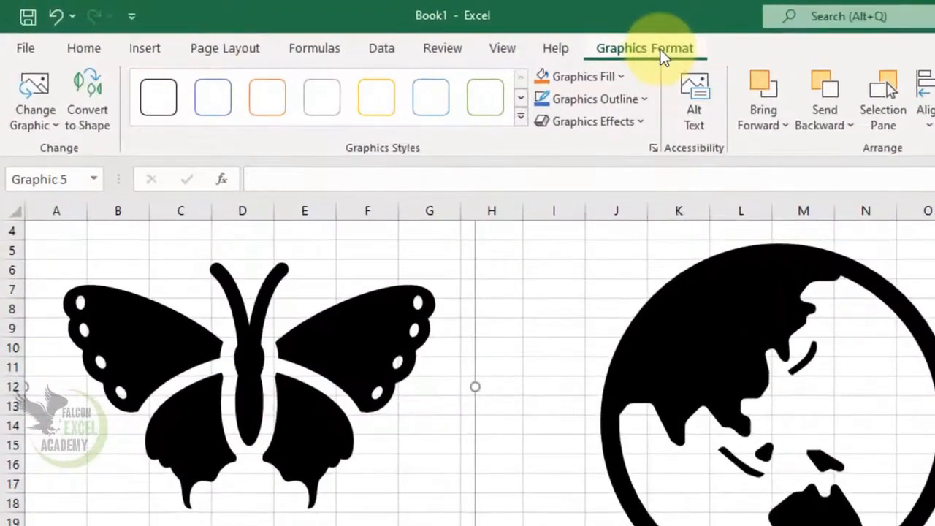
left_click_drag(372, 375, 459, 467)
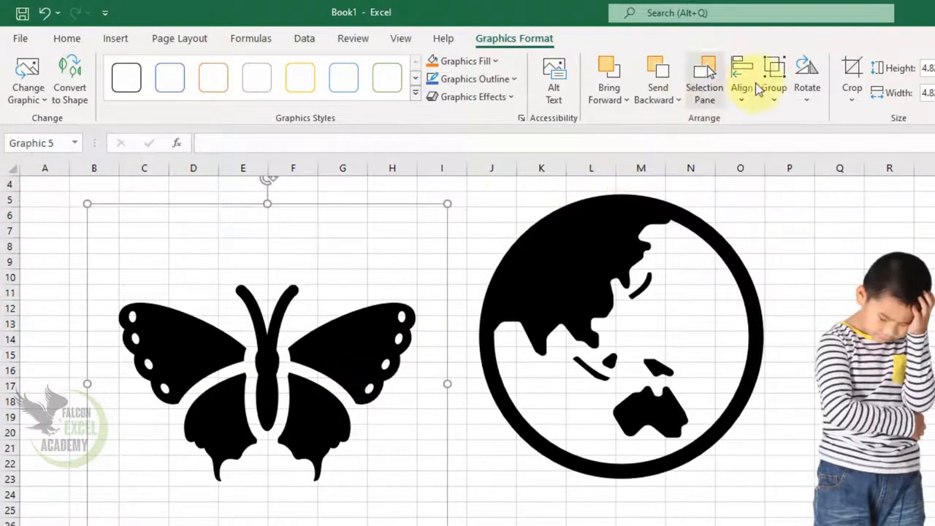
left_click(44, 103)
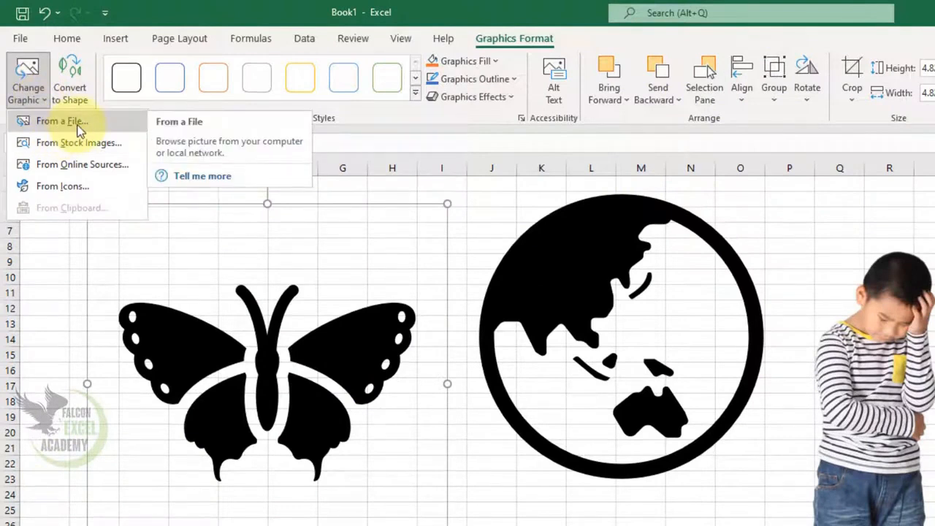
left_click(84, 190)
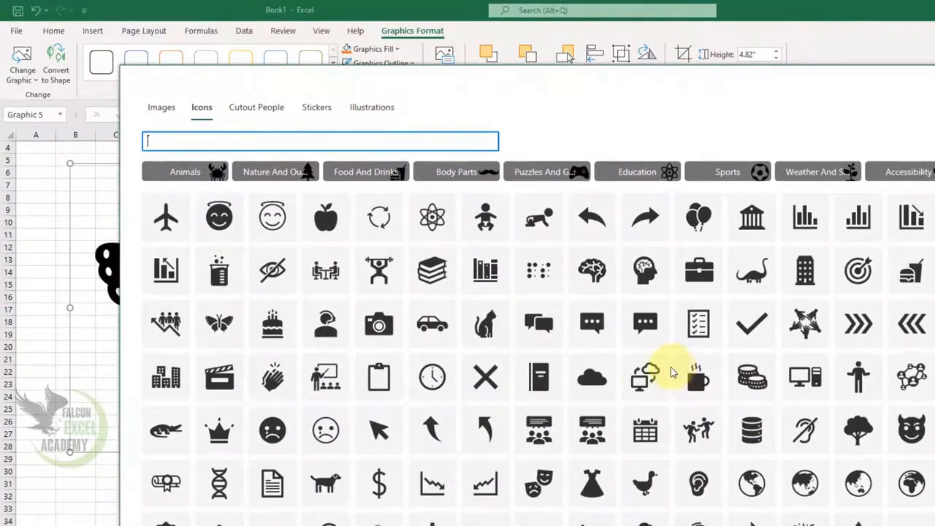
left_click(219, 430)
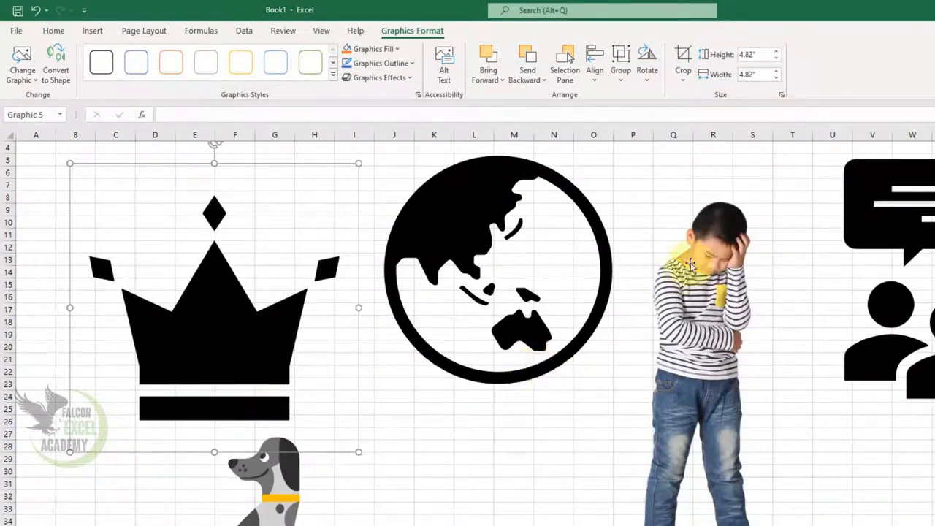
Nudge the crown icon slightly and convert it into separate editable shapes
left_click_drag(233, 334, 224, 324)
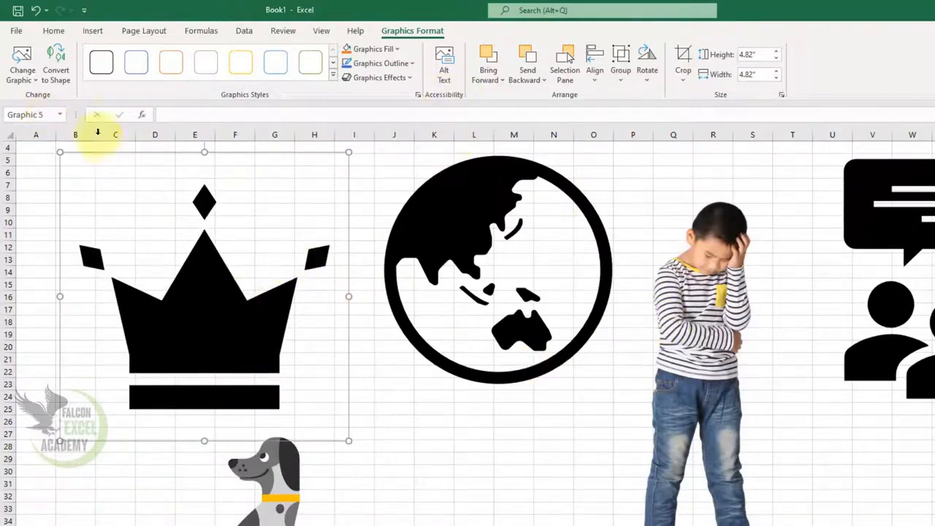
left_click(58, 78)
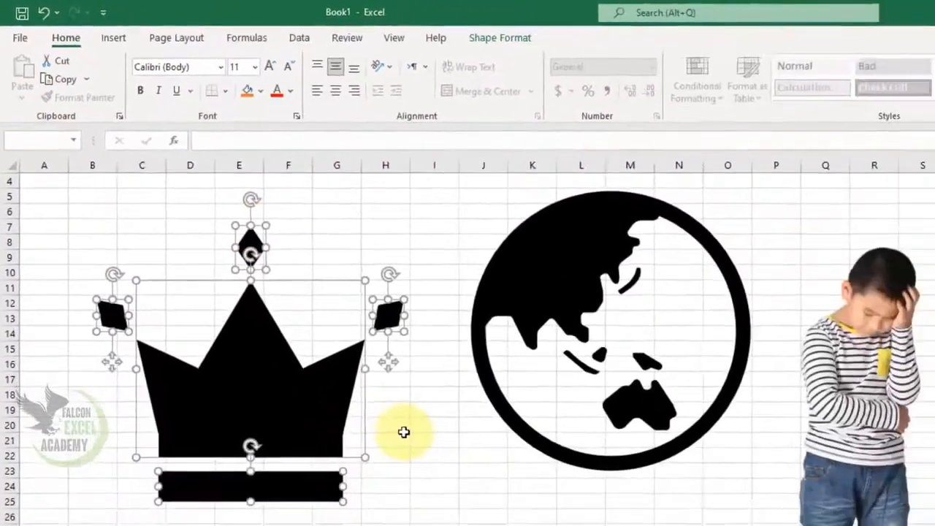
left_click(283, 393)
left_click(249, 241)
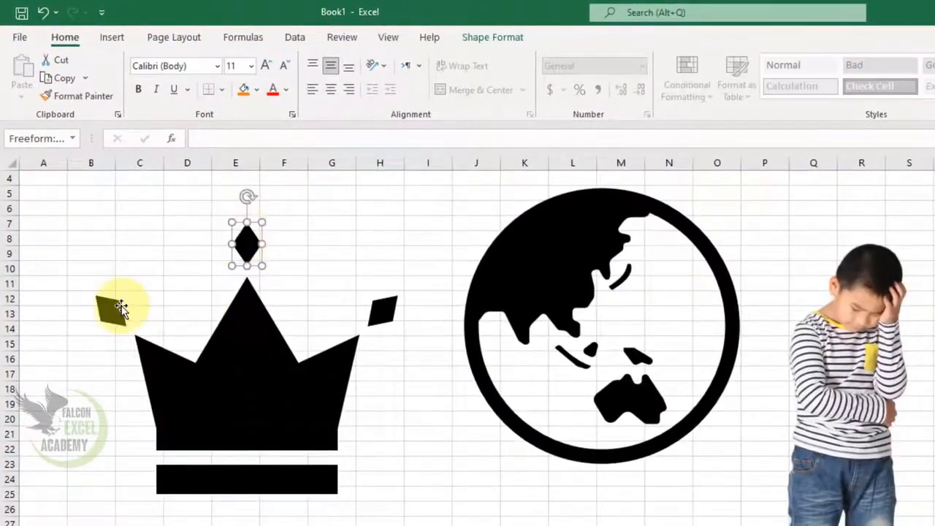
left_click(121, 307)
Fill the crown's main body shape with orange
left_click(299, 460)
left_click(285, 483)
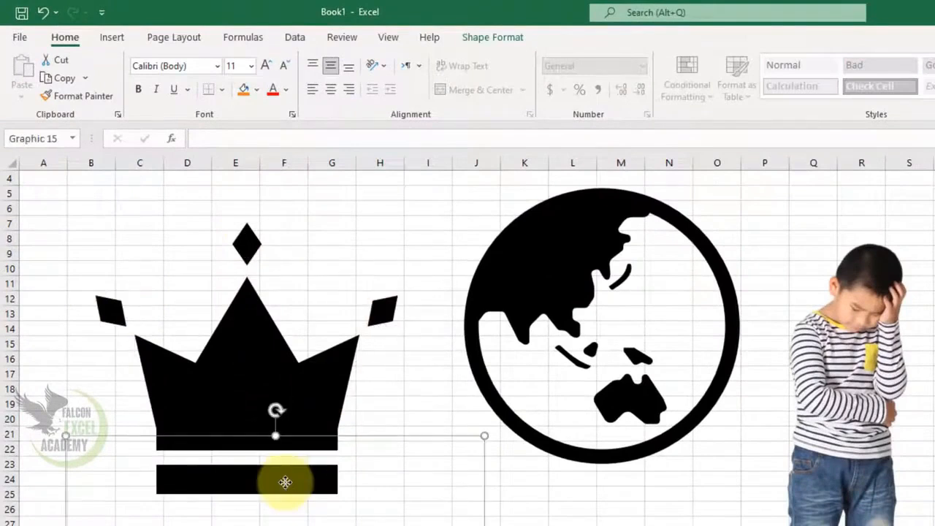
left_click(287, 390)
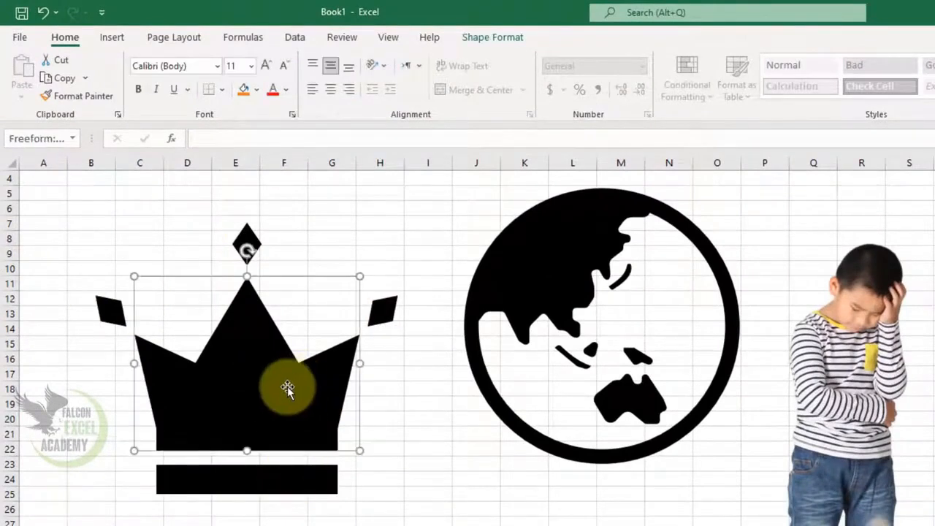
left_click(493, 36)
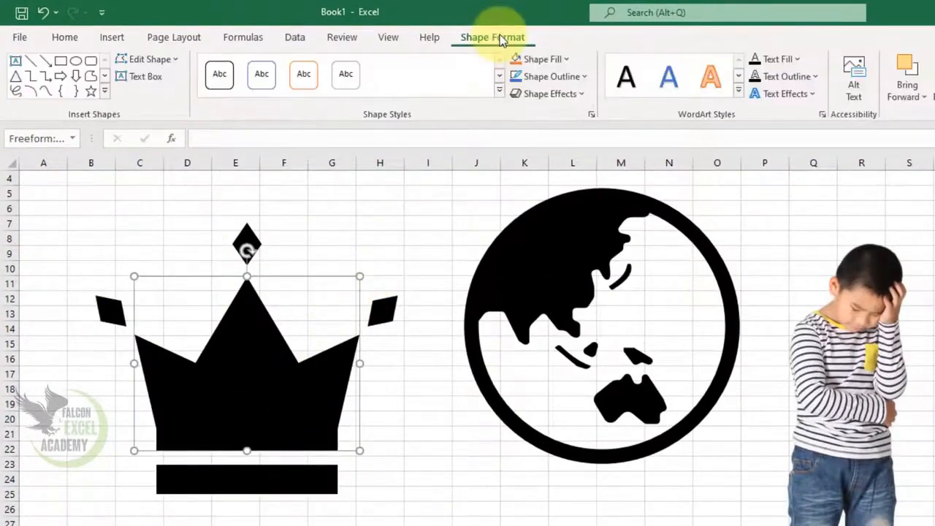
left_click(570, 59)
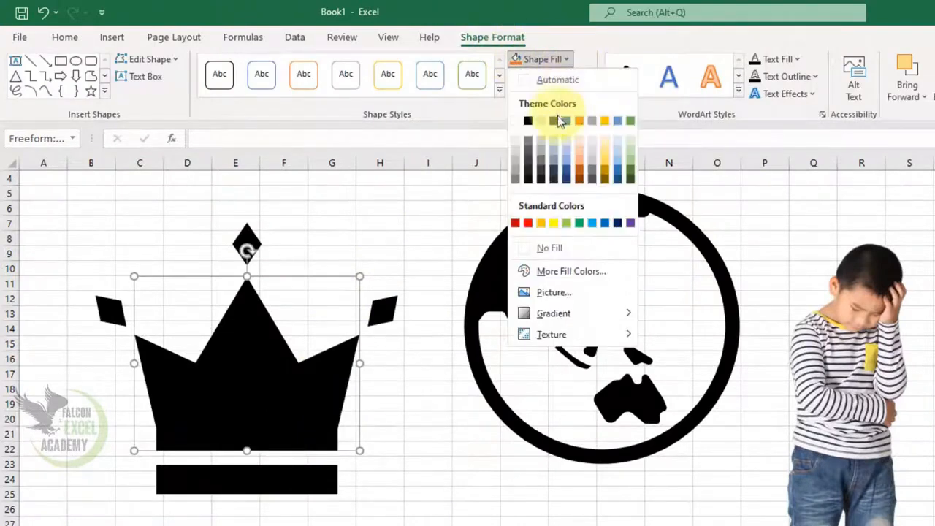
left_click(583, 177)
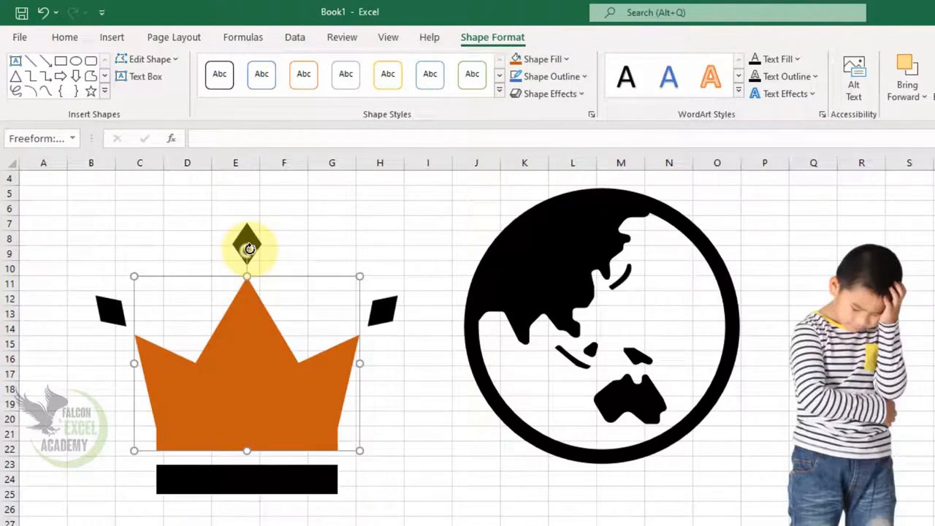
Fill the diamond above the crown with green
left_click(224, 447)
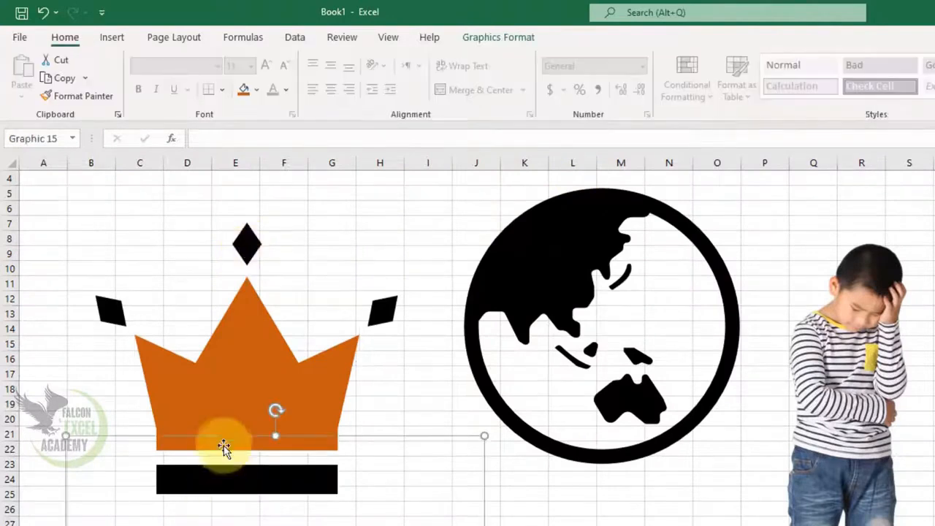
left_click(247, 248)
left_click(558, 60)
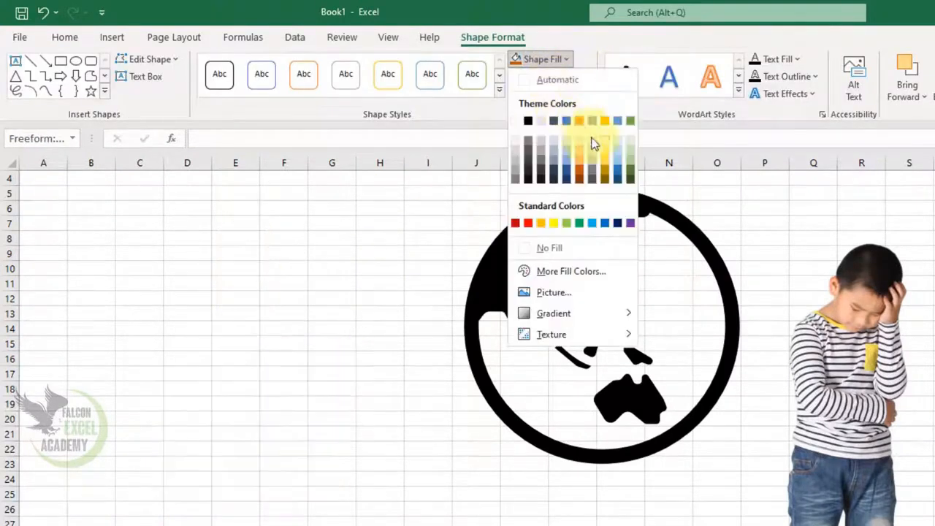
left_click(634, 167)
left_click(433, 459)
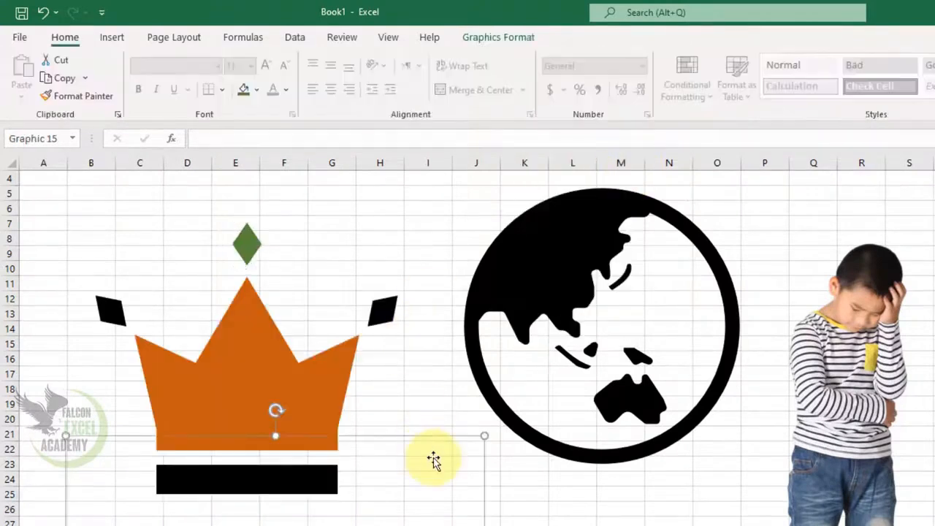
Apply the blue filled graphics style preset to the globe icon
left_click(292, 390)
left_click(554, 292)
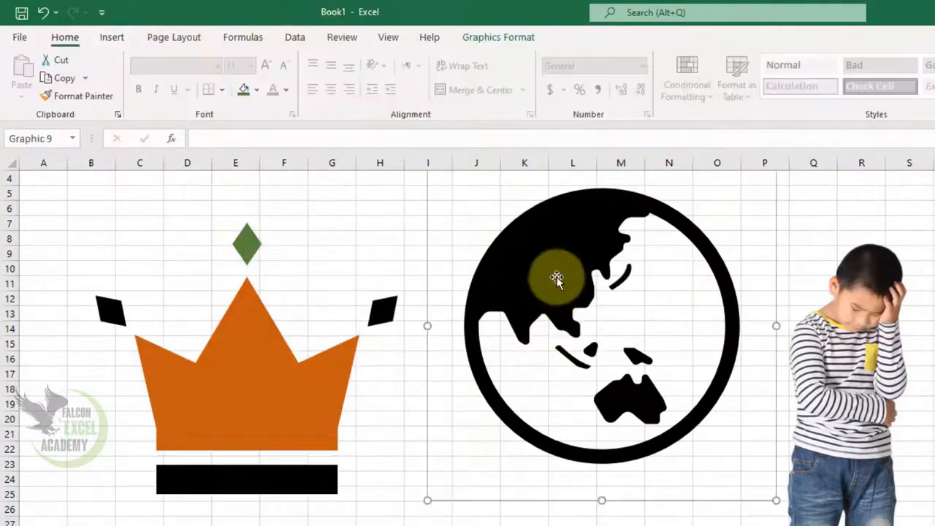
left_click(509, 41)
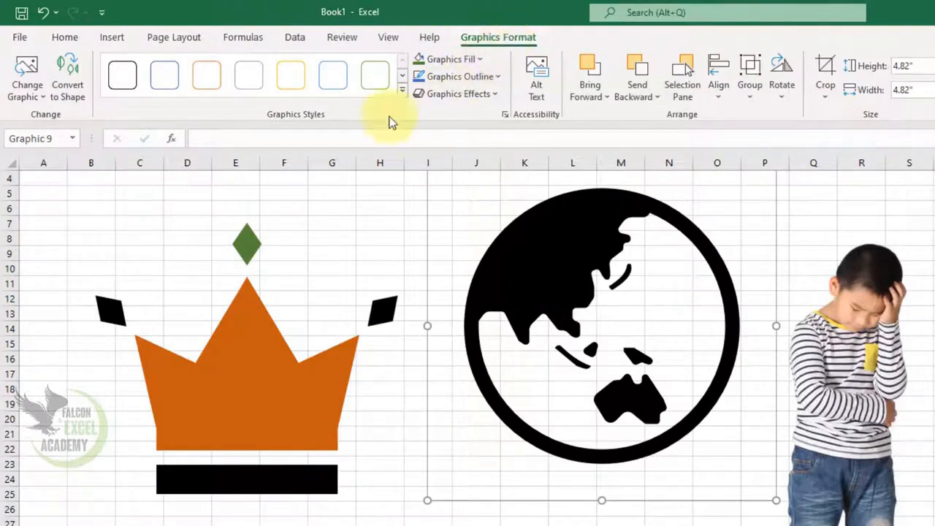
left_click(401, 90)
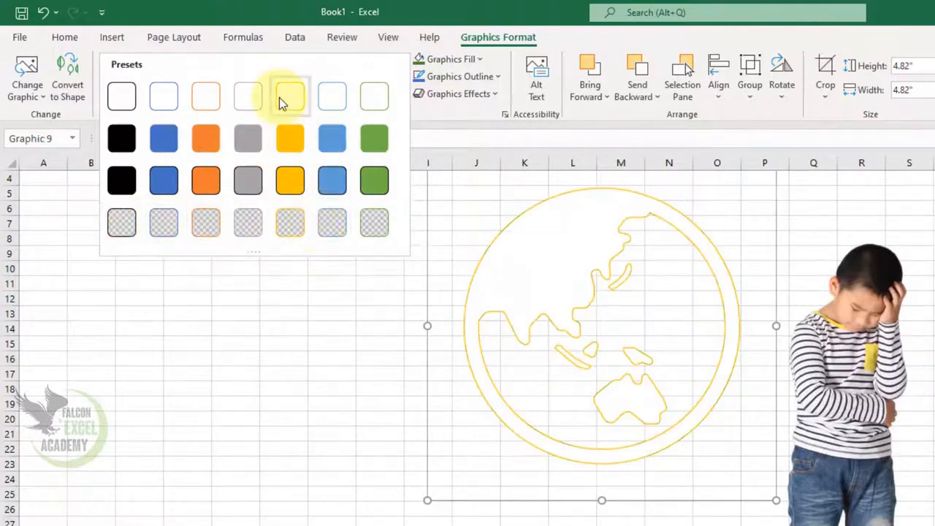
left_click(337, 143)
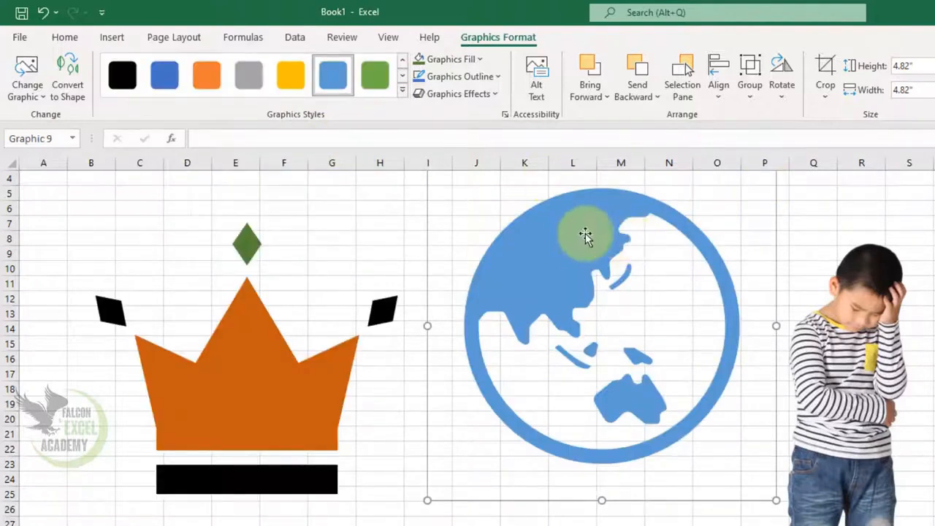
Nudge the globe down slightly and fill it with pink chosen from the standard palette in More Fill Colors
left_click_drag(586, 234, 583, 256)
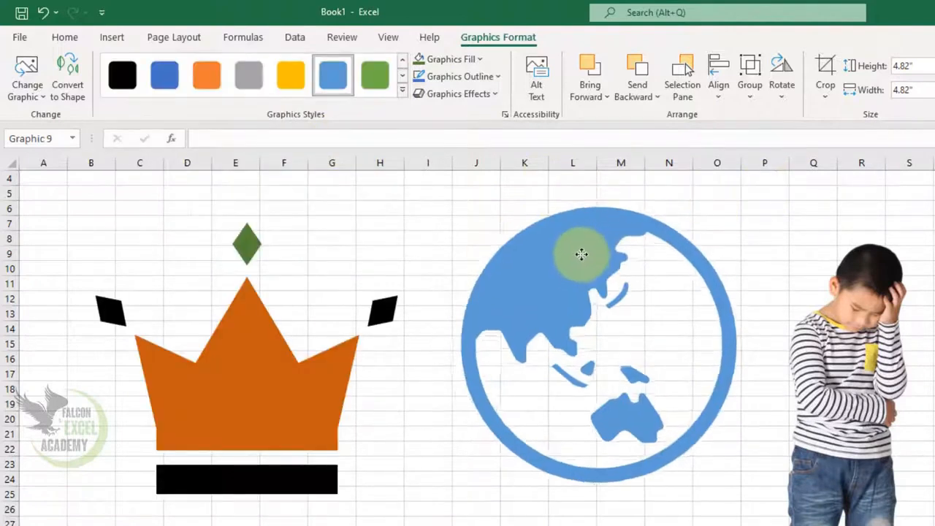
left_click(480, 61)
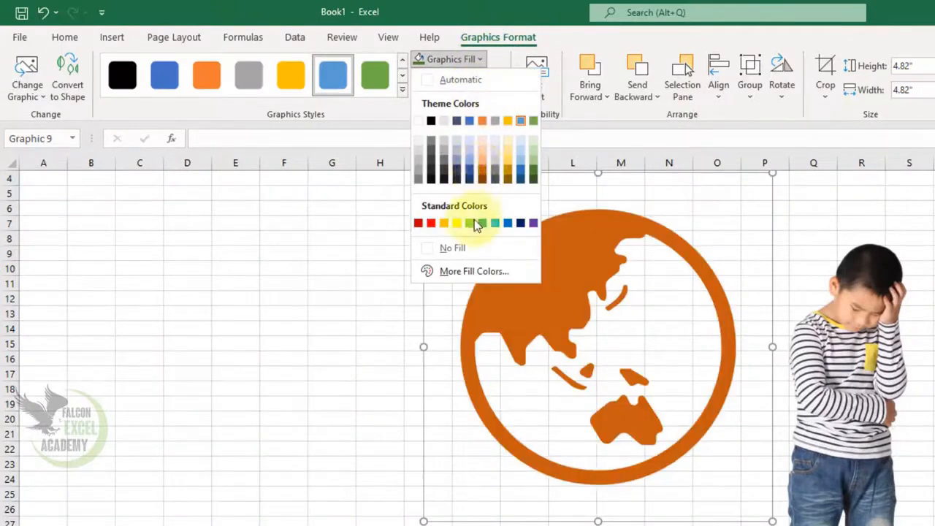
left_click(488, 269)
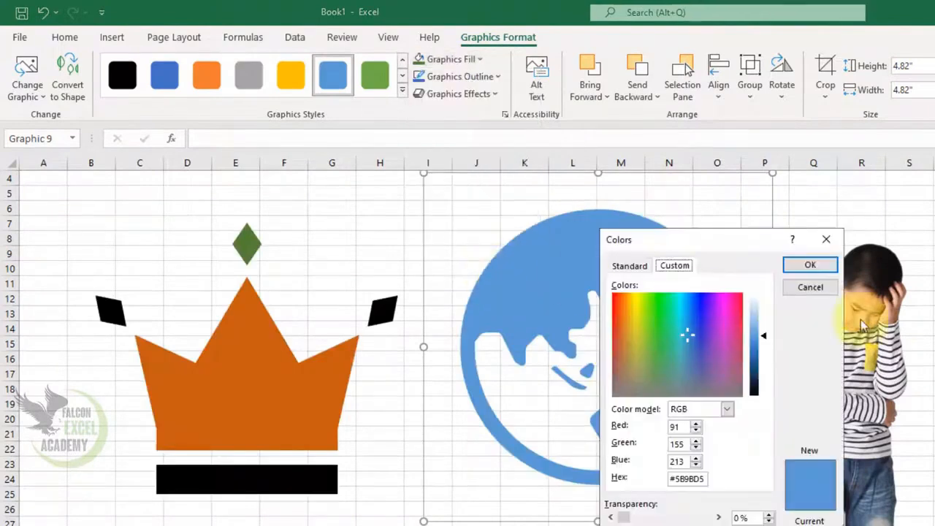
left_click_drag(687, 355, 662, 326)
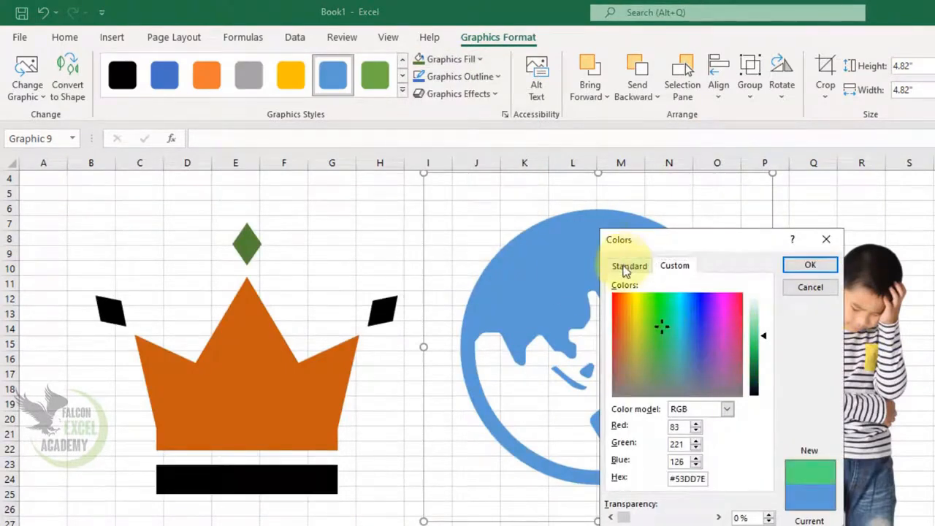
left_click(629, 266)
left_click(673, 348)
left_click(709, 344)
left_click(680, 372)
left_click(653, 314)
left_click(733, 336)
left_click(712, 374)
left_click(809, 269)
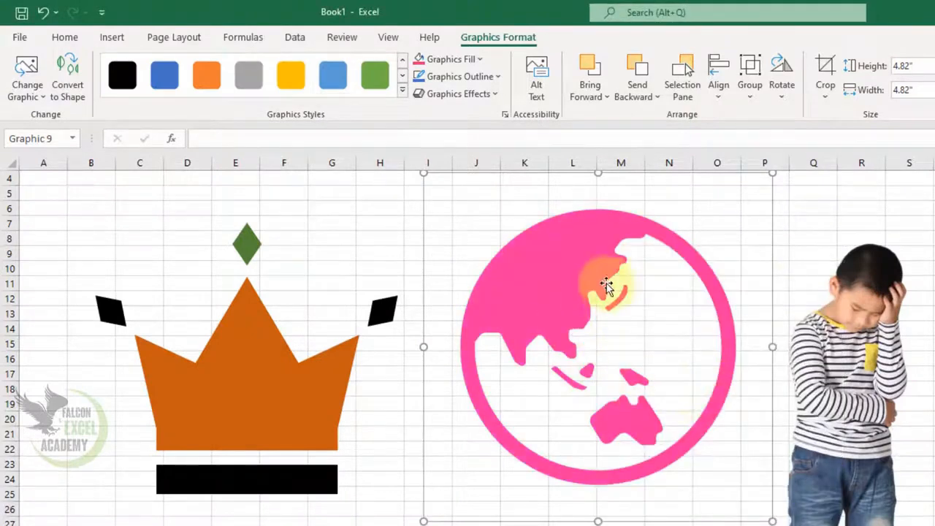
Set the globe's graphics outline to dark blue
left_click(497, 77)
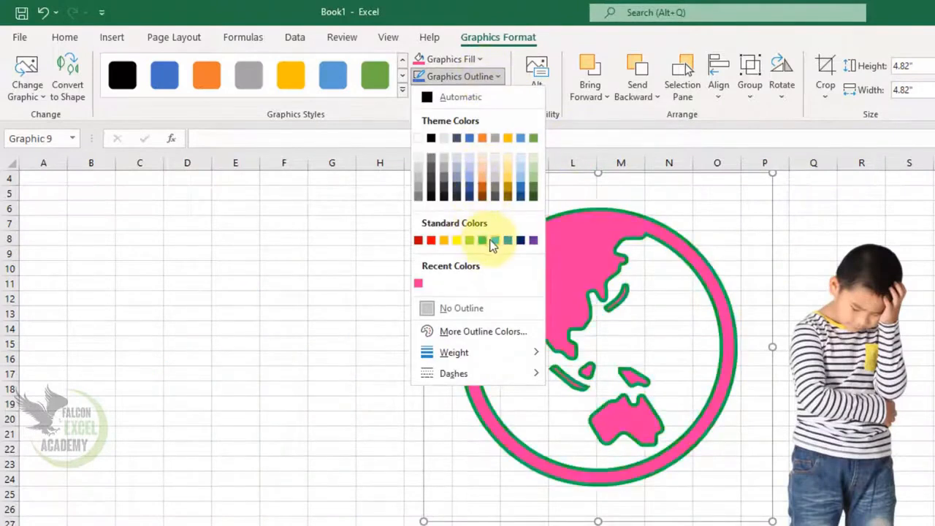
left_click(520, 241)
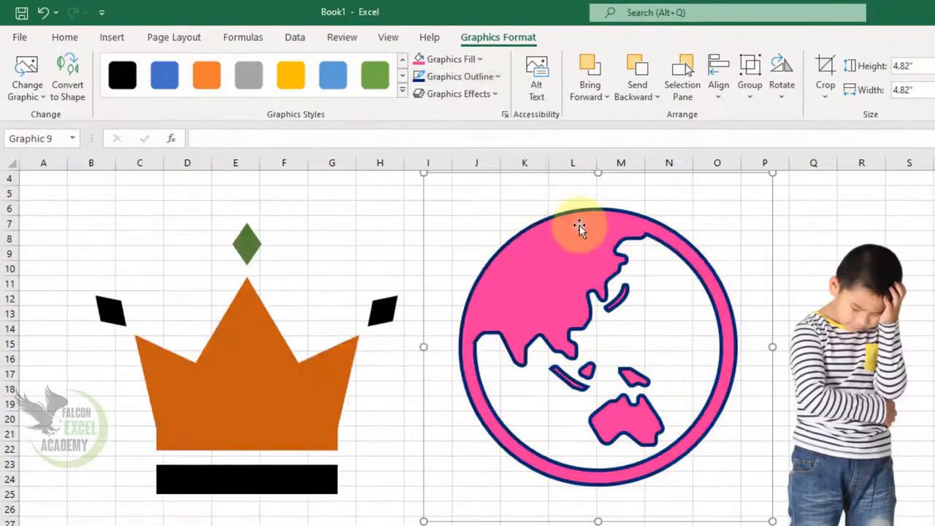
Browse the globe's graphics effects options: shadow, glow, soft edges, bevel and 3-D rotation
left_click(489, 95)
mouse_move(492, 163)
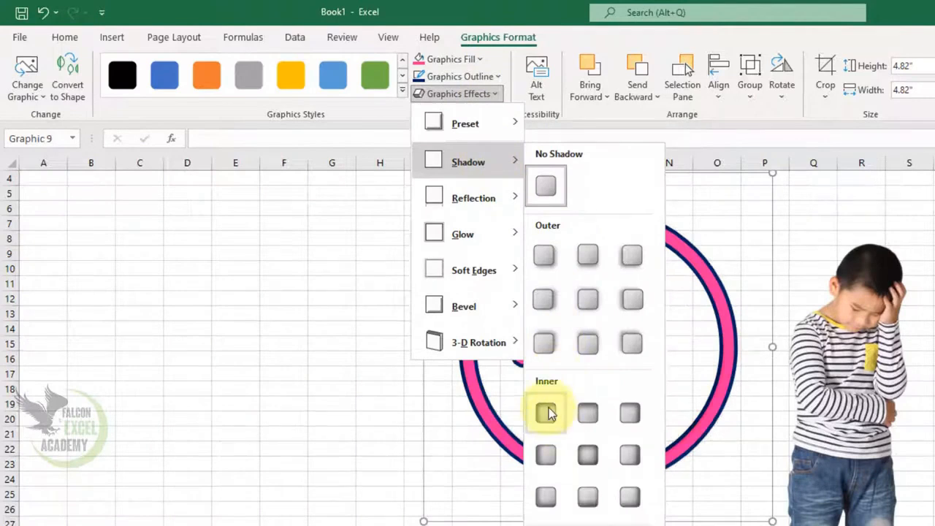
mouse_move(477, 236)
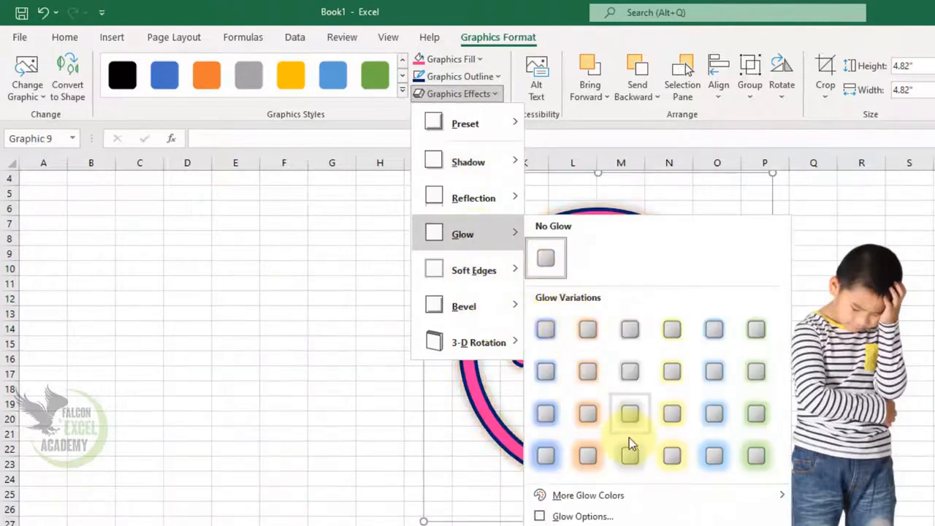
mouse_move(500, 284)
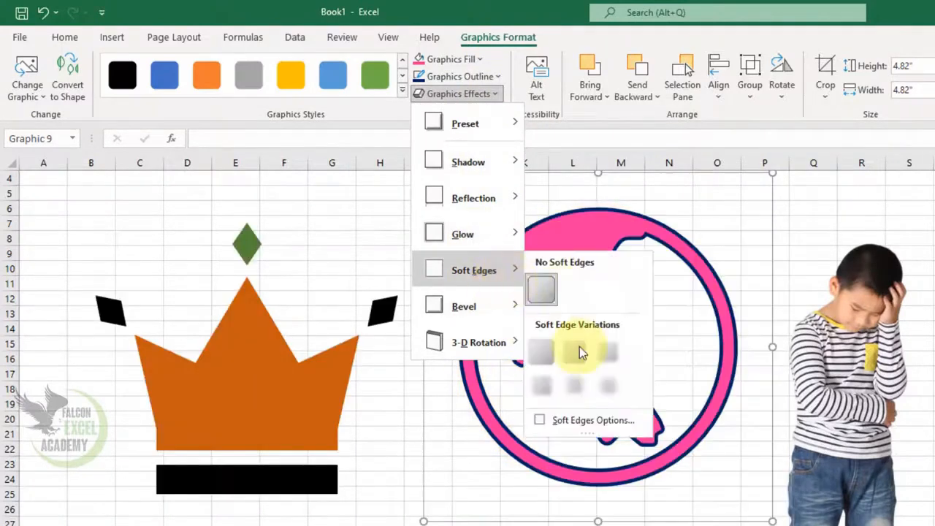
mouse_move(480, 315)
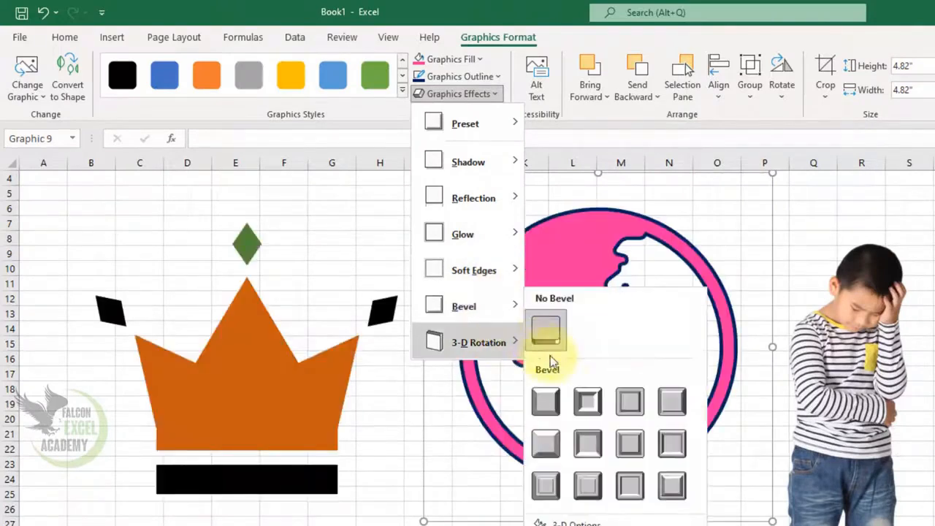
mouse_move(483, 347)
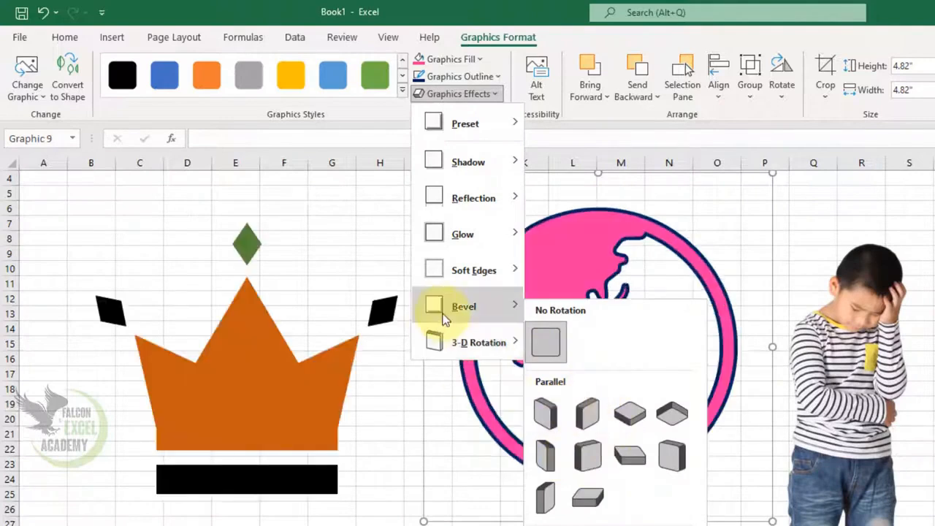
left_click(555, 405)
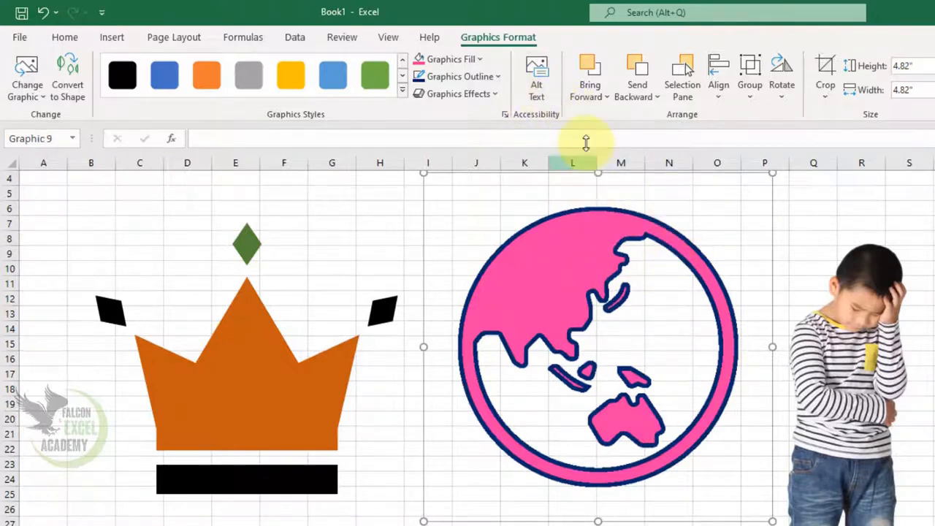
Move the globe over the crown
left_click_drag(553, 292, 331, 346)
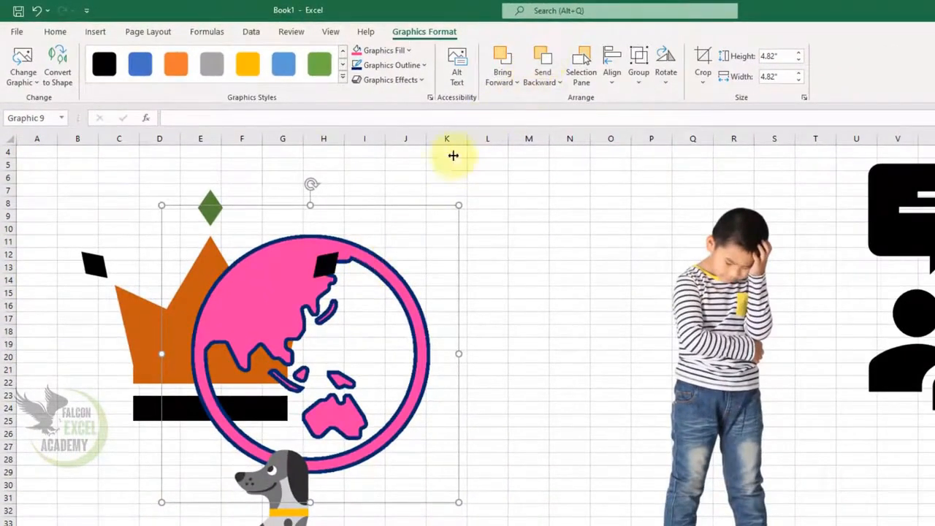
Move the globe onto the crown, send it backward twice, then bring it forward one level
left_click_drag(273, 317, 181, 359)
left_click(542, 63)
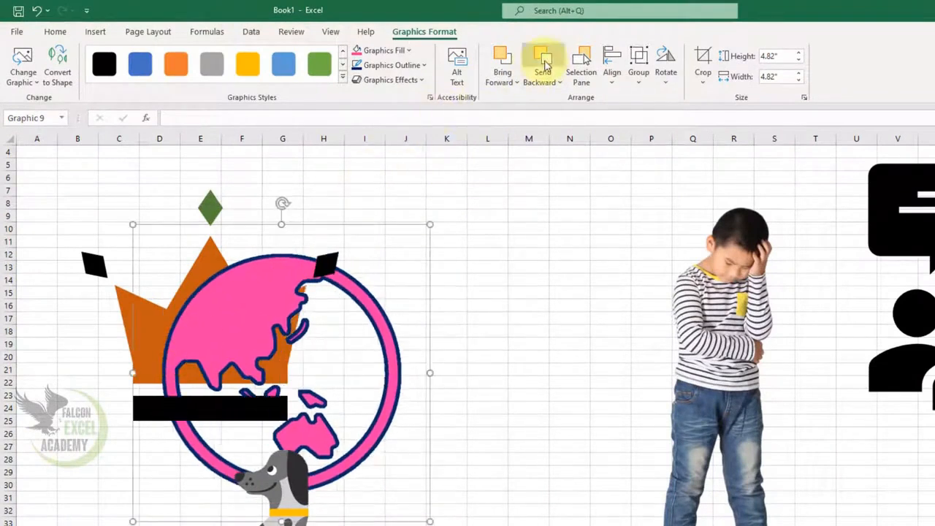
left_click(543, 63)
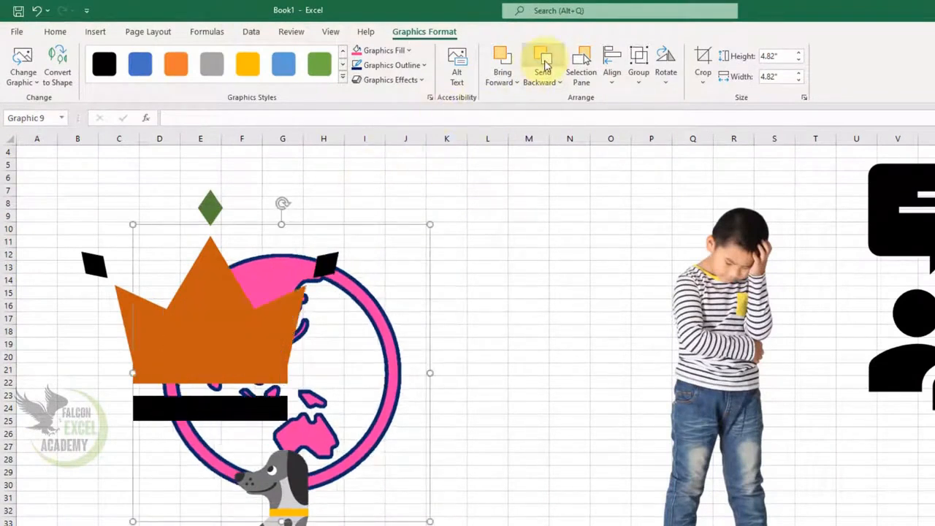
left_click(503, 61)
Move the globe onto the boy's picture, send it behind him, then bring it forward
left_click_drag(365, 296, 746, 223)
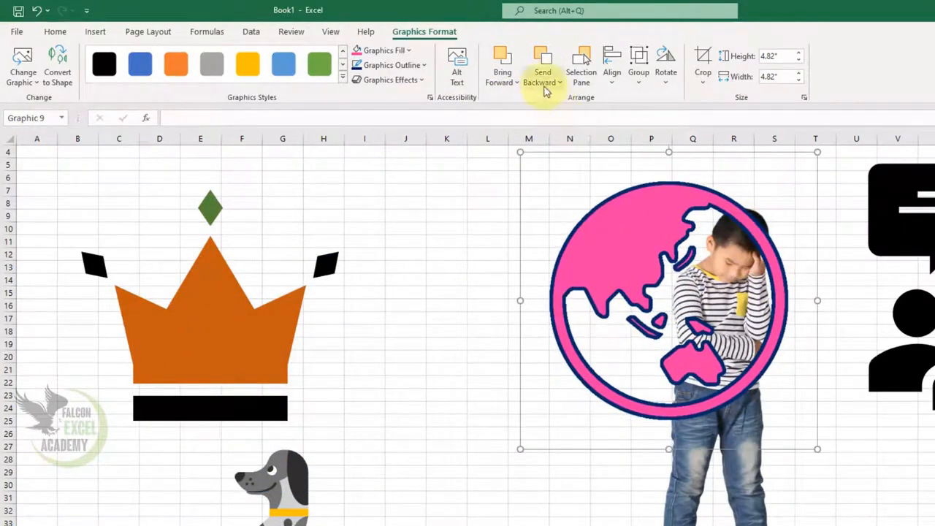
left_click(544, 62)
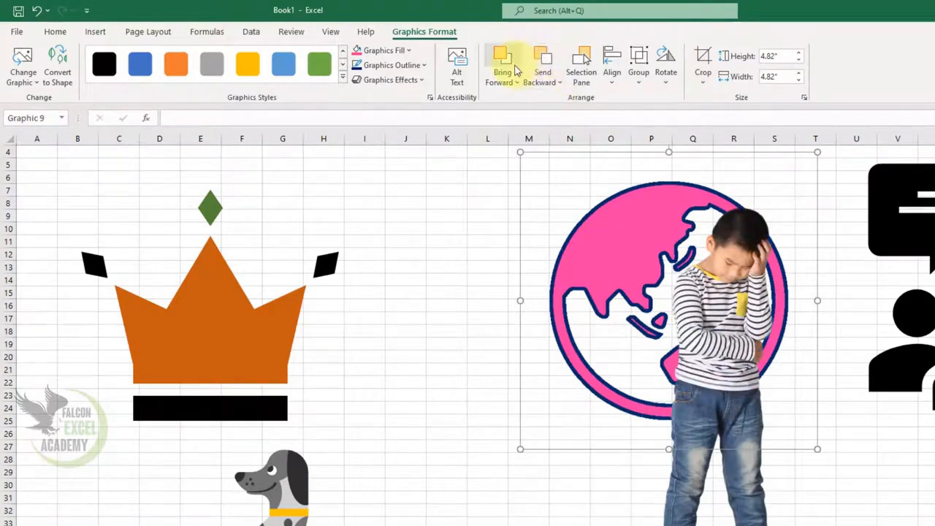
left_click(516, 68)
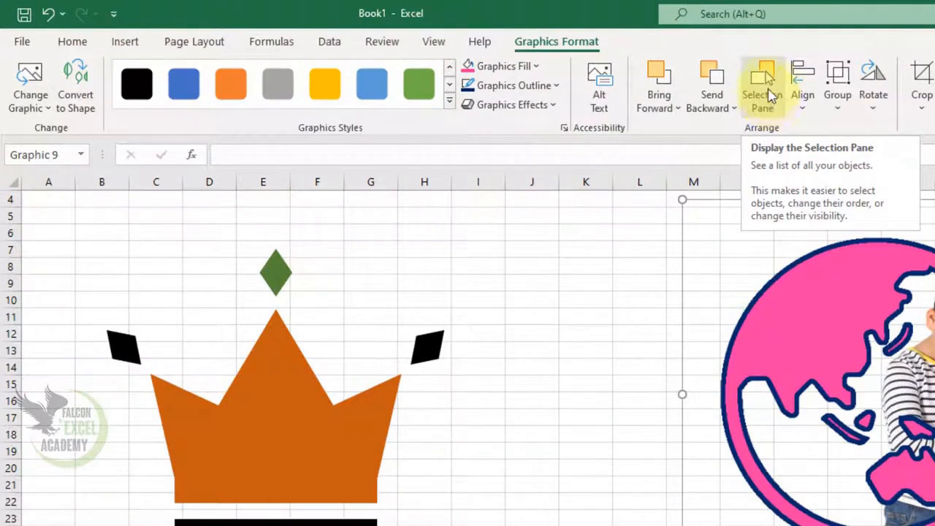
Open the Selection Pane and move the globe to the left, off the boy's picture
left_click(767, 91)
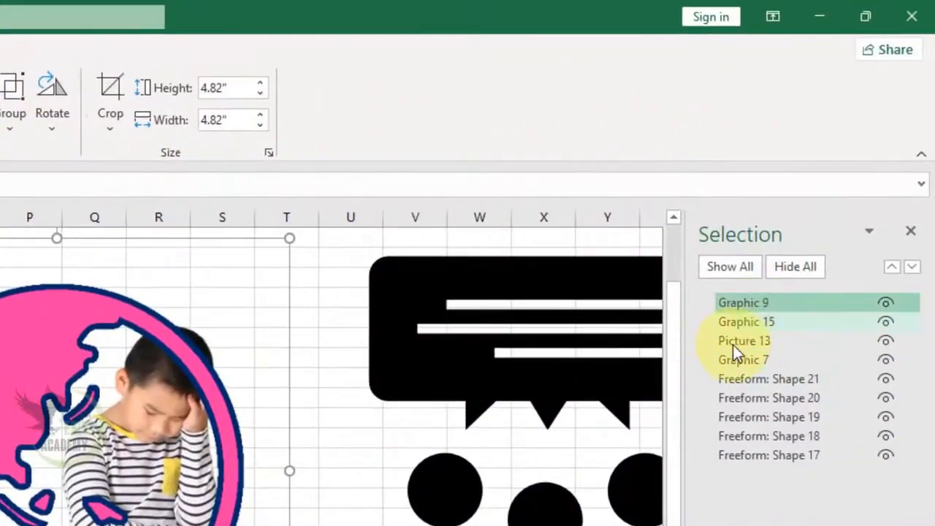
left_click_drag(219, 380, 4, 380)
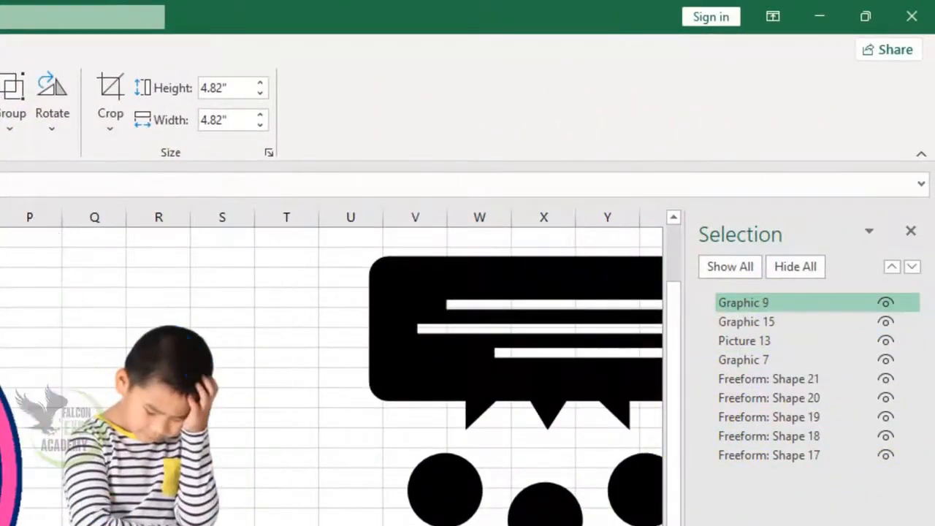
Select the boy's picture and Graphic 7 in the Selection Pane, then hide and show Graphic 7
left_click(743, 340)
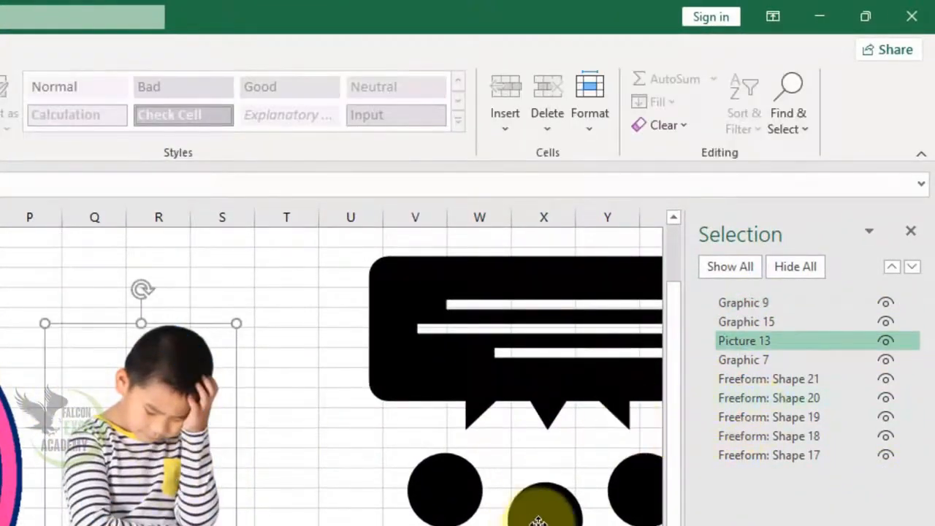
left_click(744, 359)
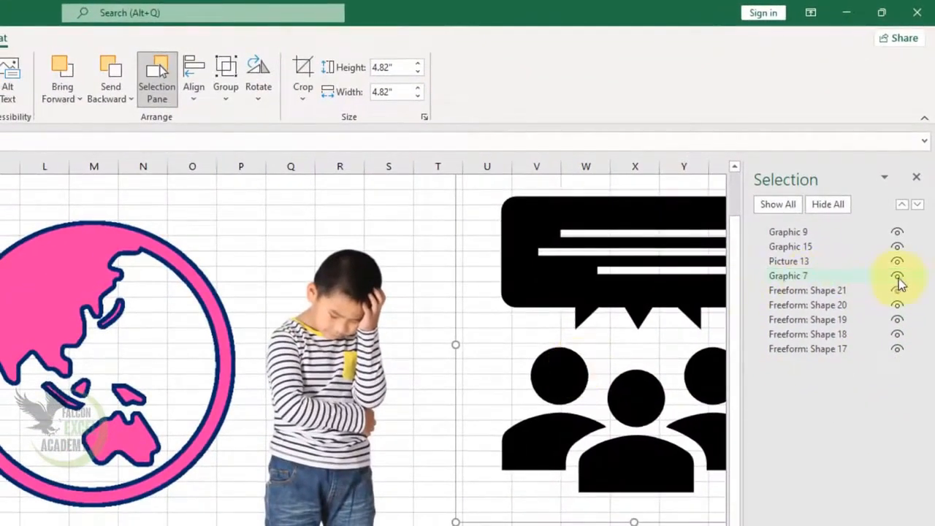
left_click(898, 276)
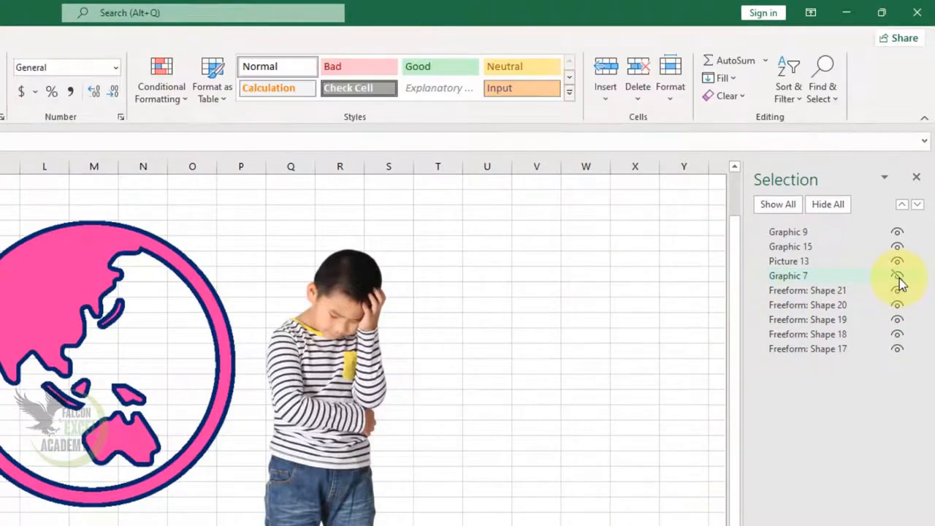
left_click(899, 278)
Select the boy's picture and toggle Picture 13's visibility off and back on
left_click(321, 358)
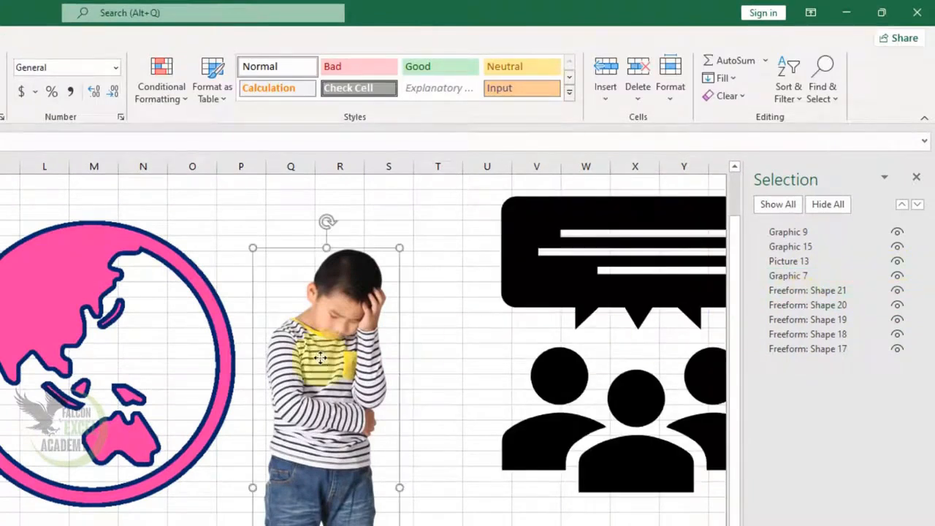
left_click(899, 263)
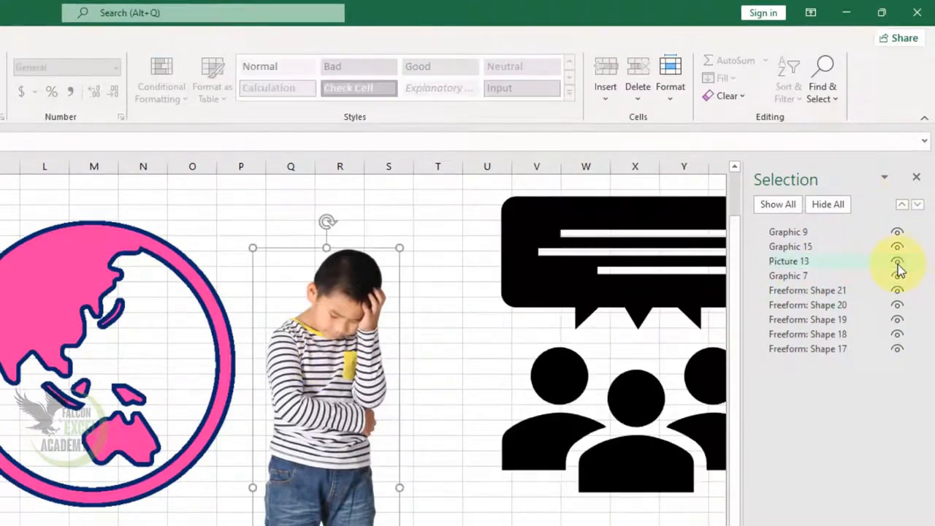
left_click(898, 263)
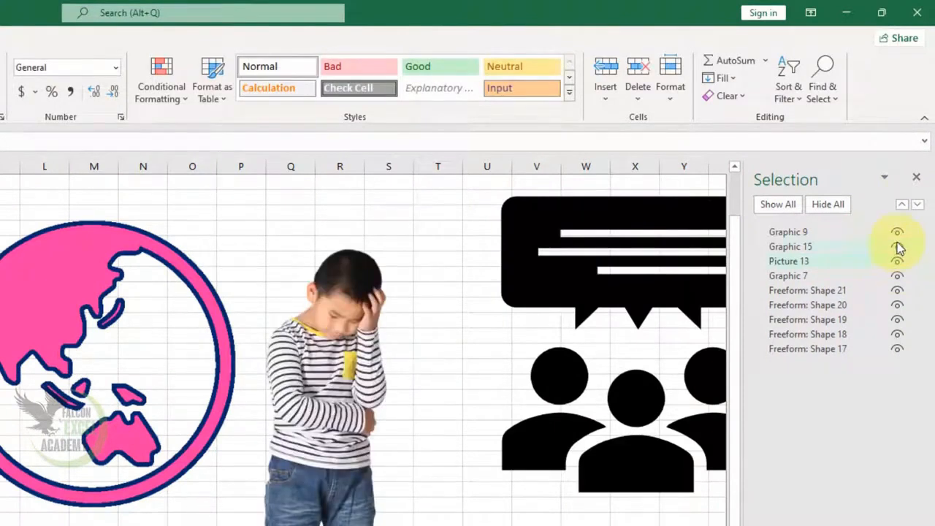
Hide Graphic 15, Picture 13, Graphic 7 and Freeform: Shape 21, then show them all again one by one
left_click(898, 246)
left_click(898, 261)
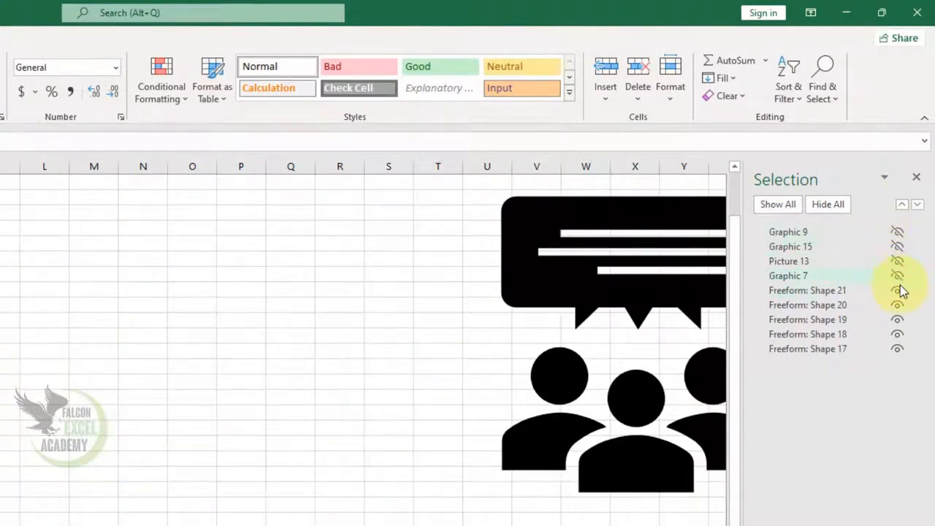
left_click(898, 290)
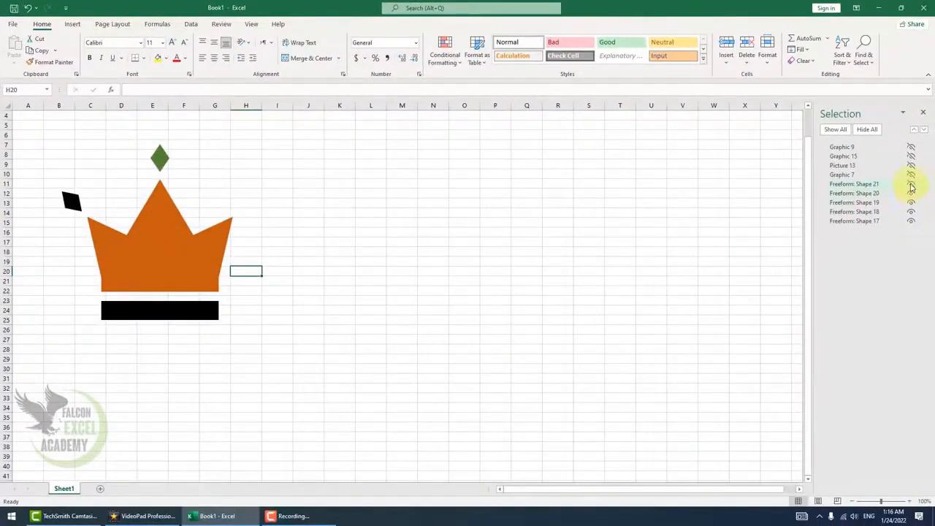
left_click(911, 174)
left_click(911, 165)
left_click(911, 156)
left_click(910, 147)
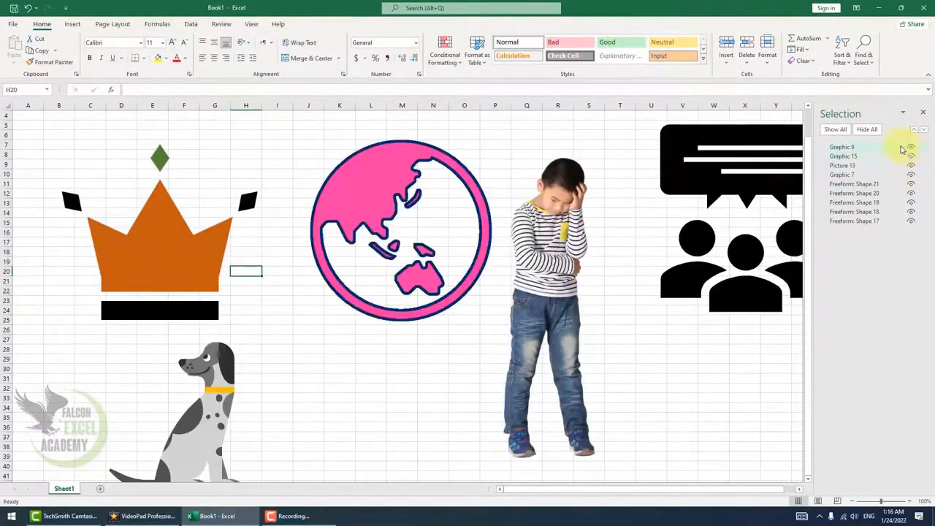
Hide all objects on the sheet, then show them all again
left_click(873, 131)
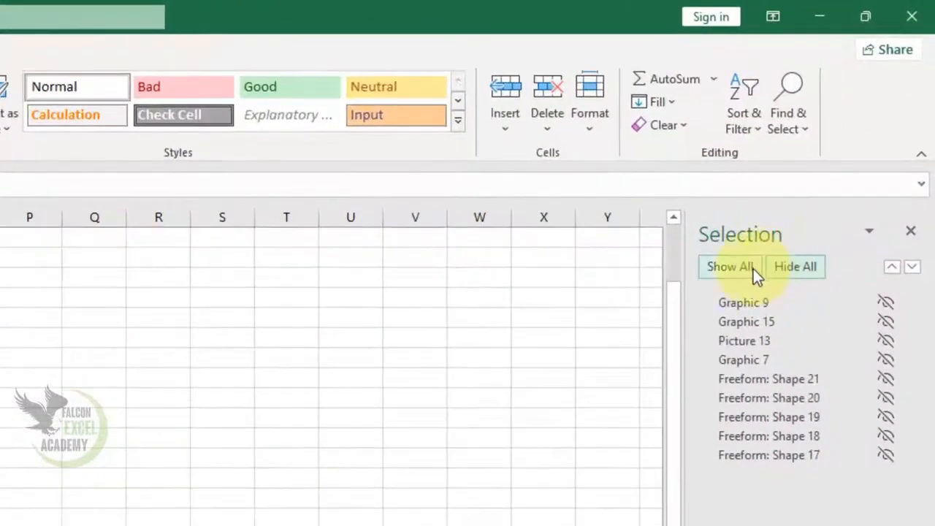
left_click(759, 247)
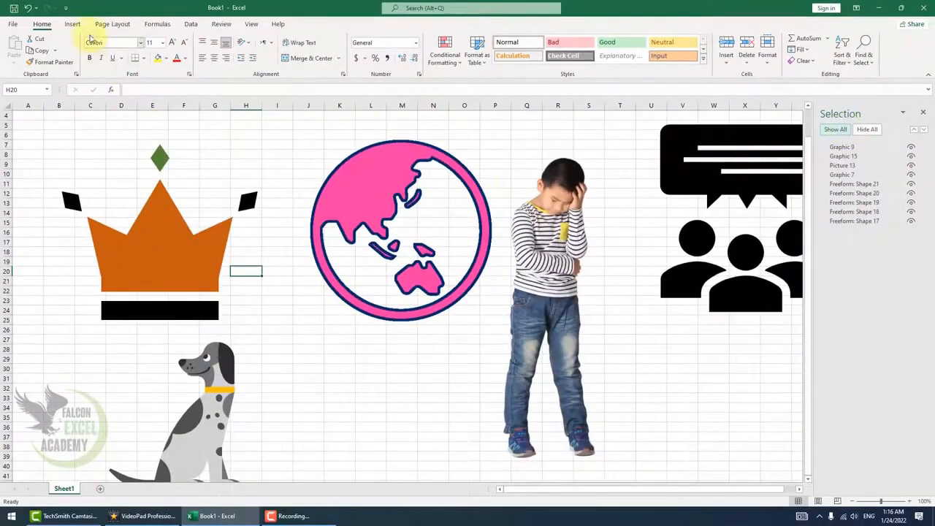
Rearrange the globe, dog and people icon across the sheet and shrink the boy's picture
left_click(368, 212)
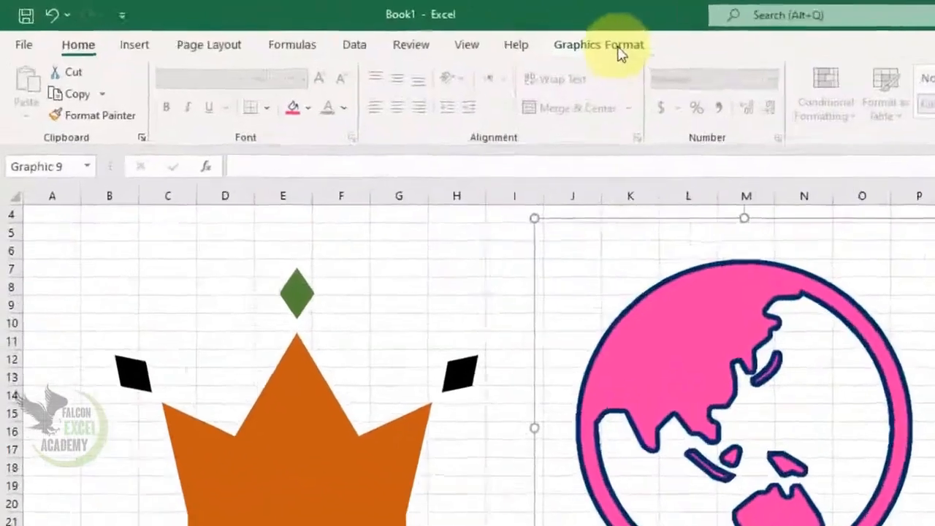
left_click(325, 25)
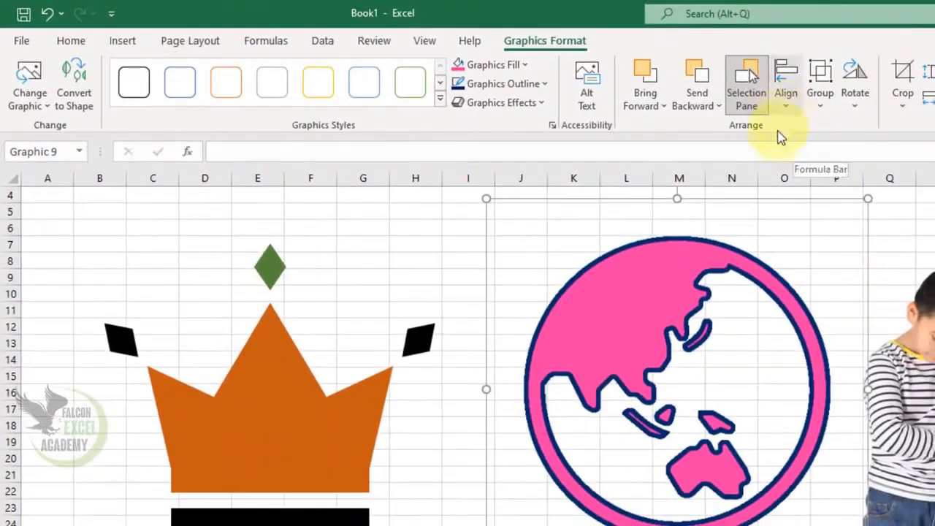
left_click(539, 517)
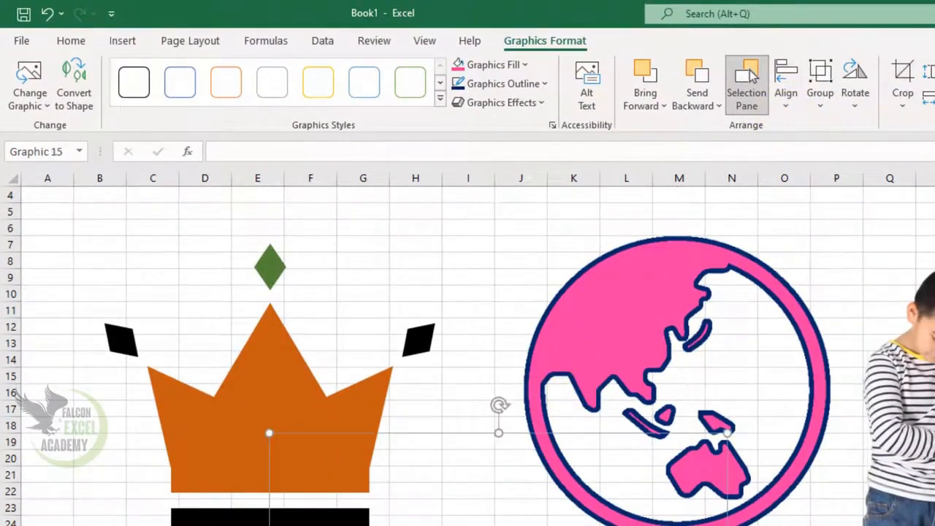
left_click(918, 438)
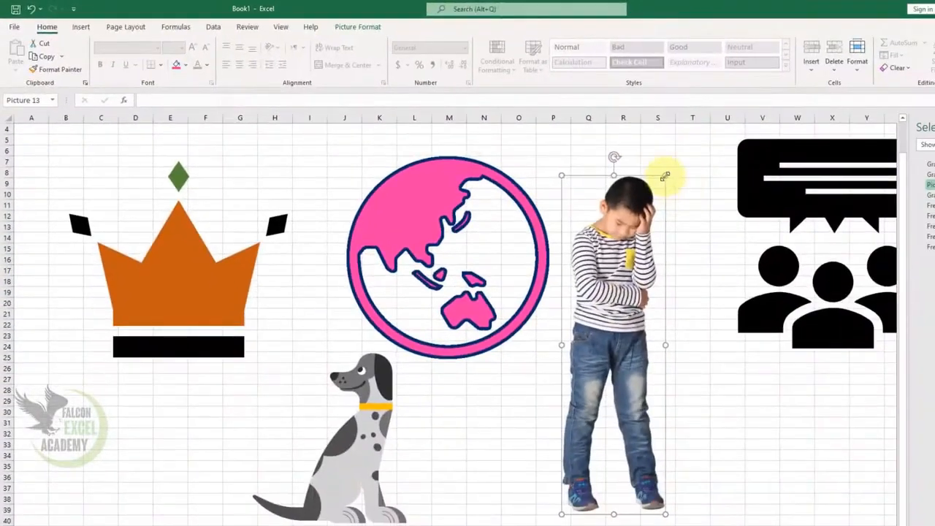
left_click_drag(665, 176, 581, 359)
left_click_drag(588, 409, 683, 321)
left_click_drag(763, 192, 649, 194)
left_click_drag(680, 333, 558, 392)
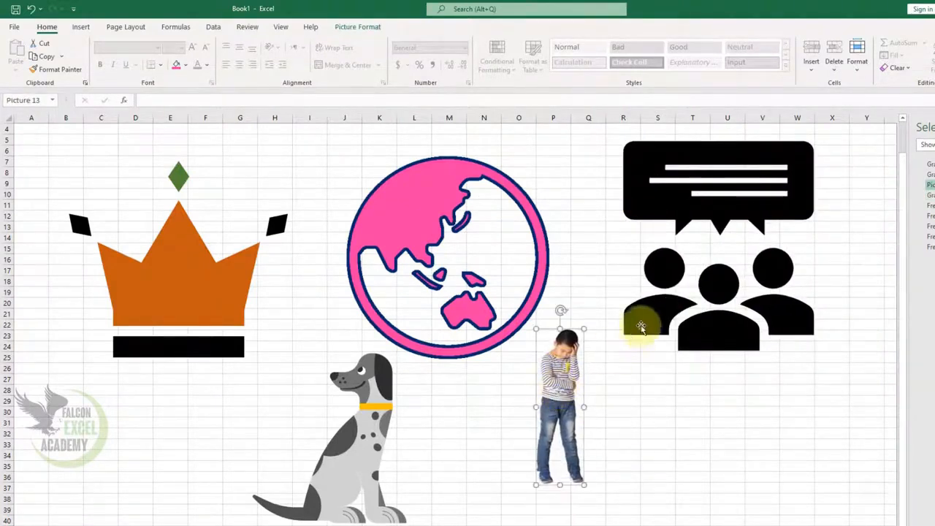
Select the boy together with the people icon and centre them horizontally with Align Center
left_click(690, 222, "shift")
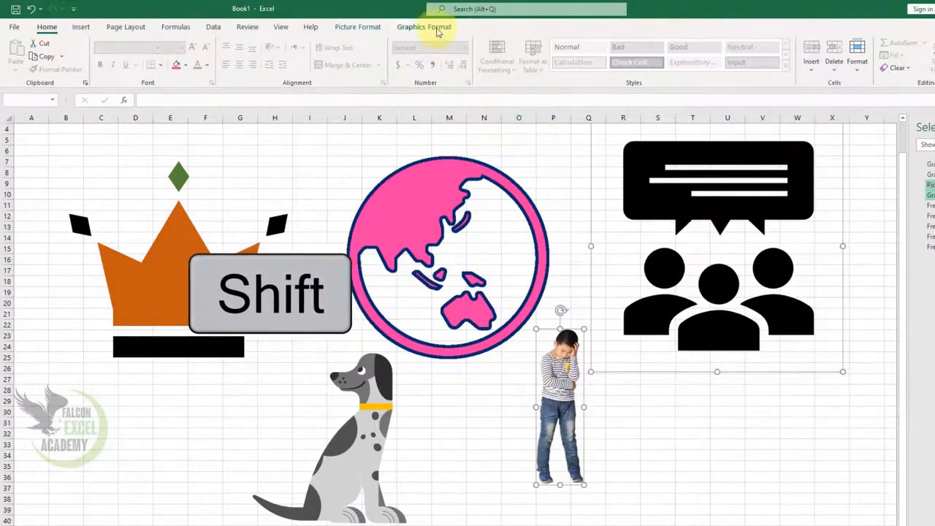
left_click(423, 27)
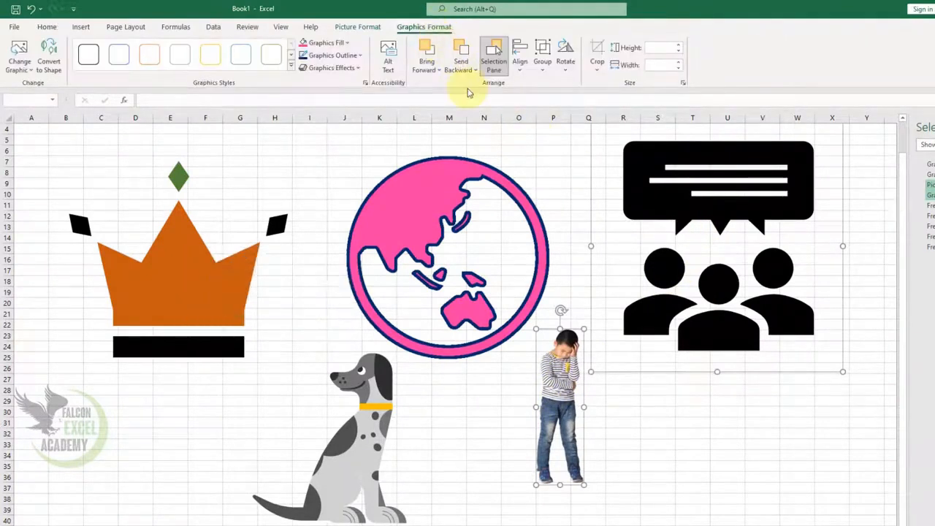
left_click(519, 70)
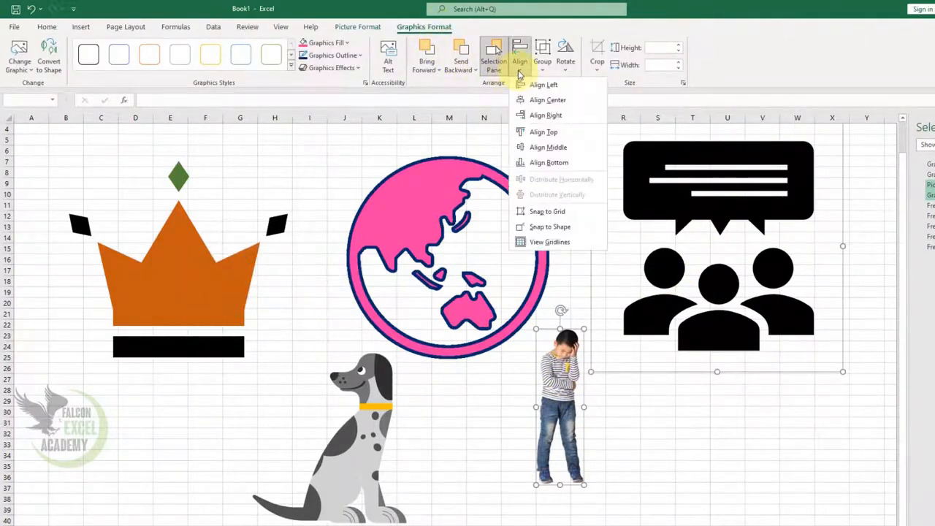
left_click(557, 102)
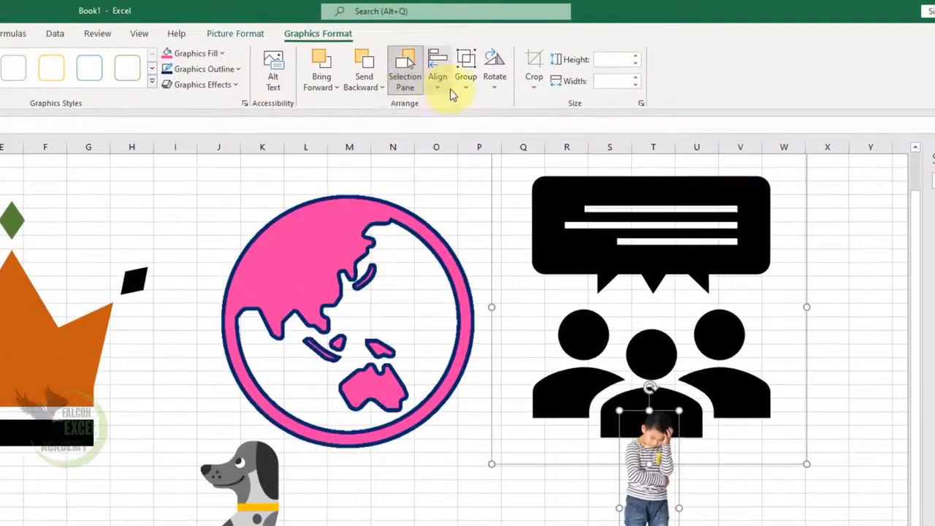
Try different vertical alignments for the boy and the people icon
left_click(525, 73)
left_click(483, 184)
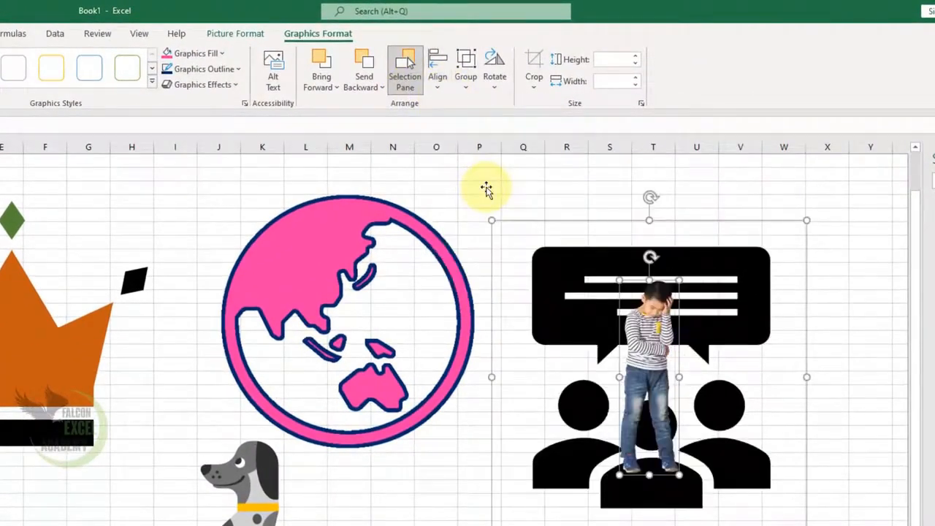
left_click(440, 89)
left_click(471, 160)
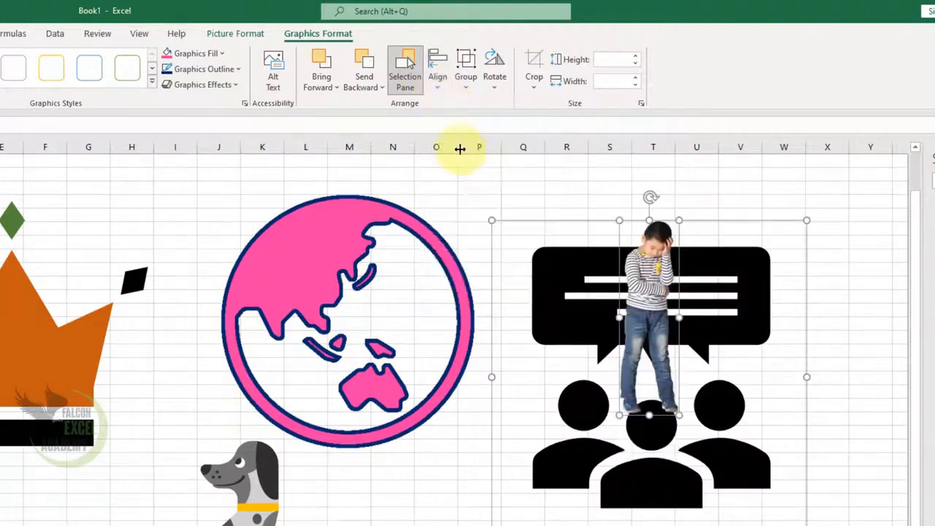
left_click(438, 84)
left_click(466, 203)
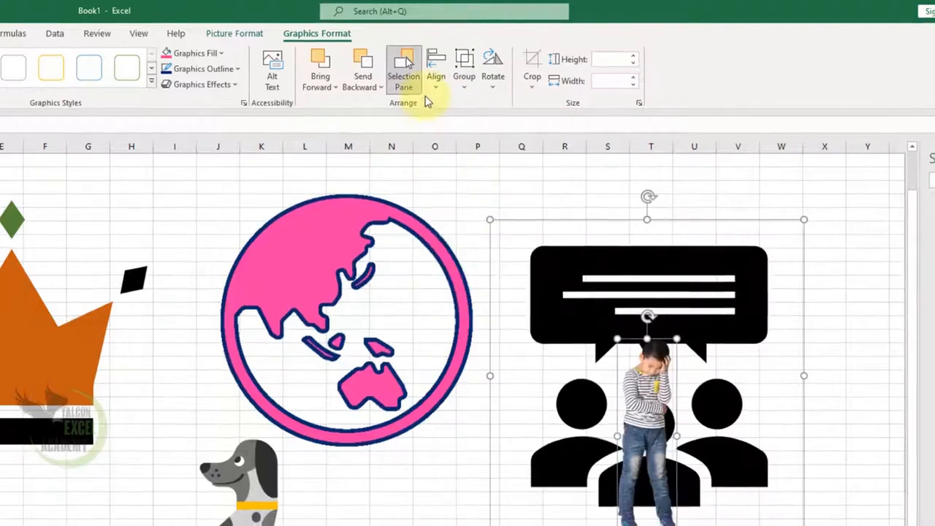
Align the boy and the people icon to their middles with Align Middle
left_click(436, 73)
left_click(475, 124)
left_click(436, 73)
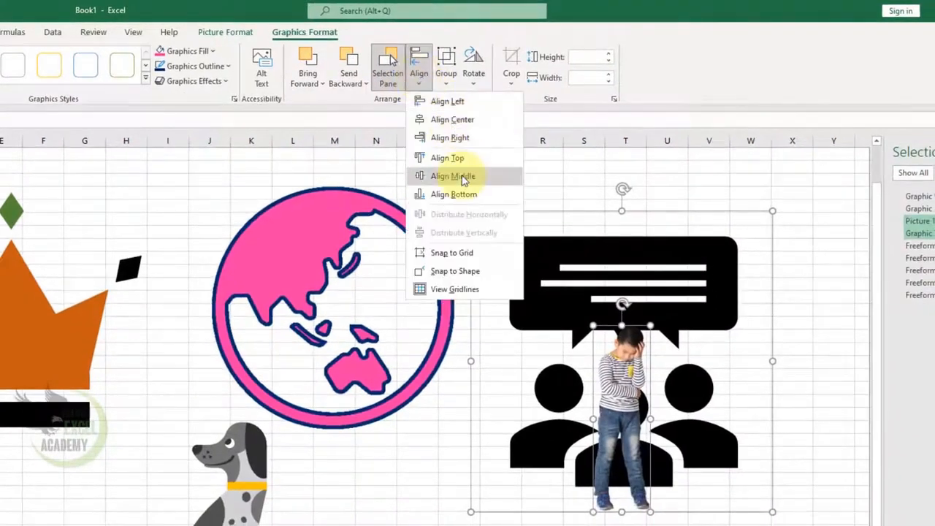
left_click(462, 177)
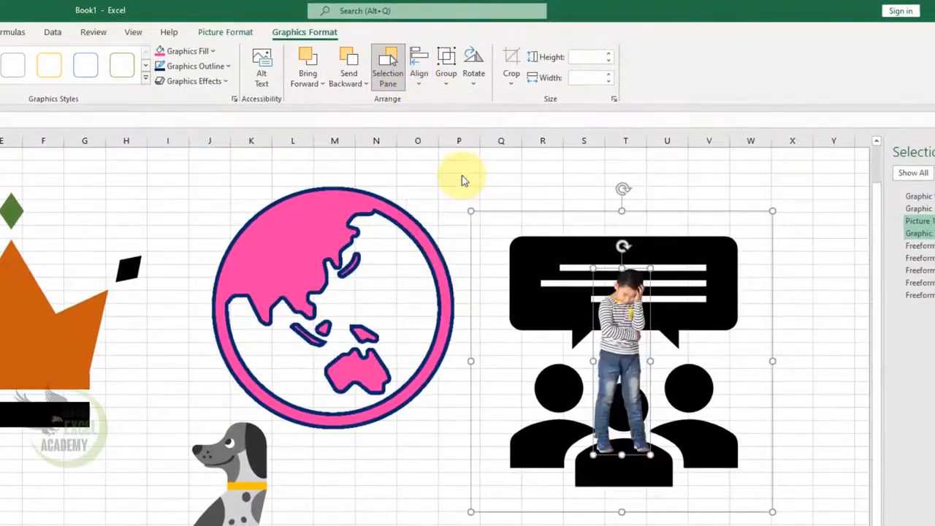
Select the boy, the people icon and the globe together and group them
left_click(557, 184)
left_click(639, 319)
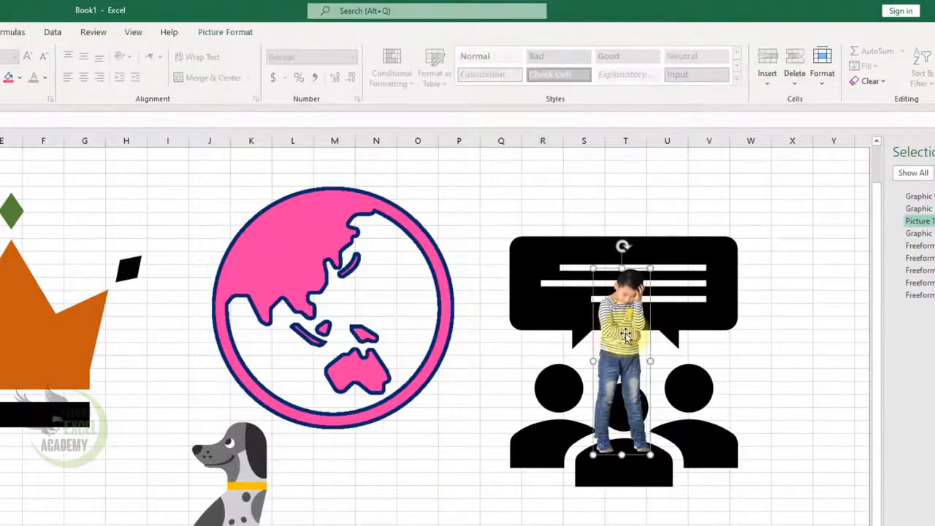
left_click(566, 311, "shift")
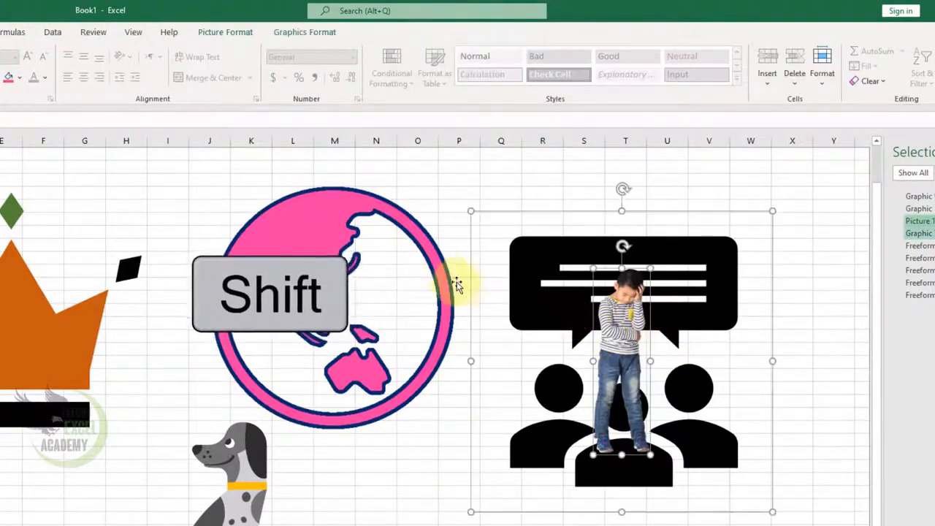
left_click(443, 273, "shift")
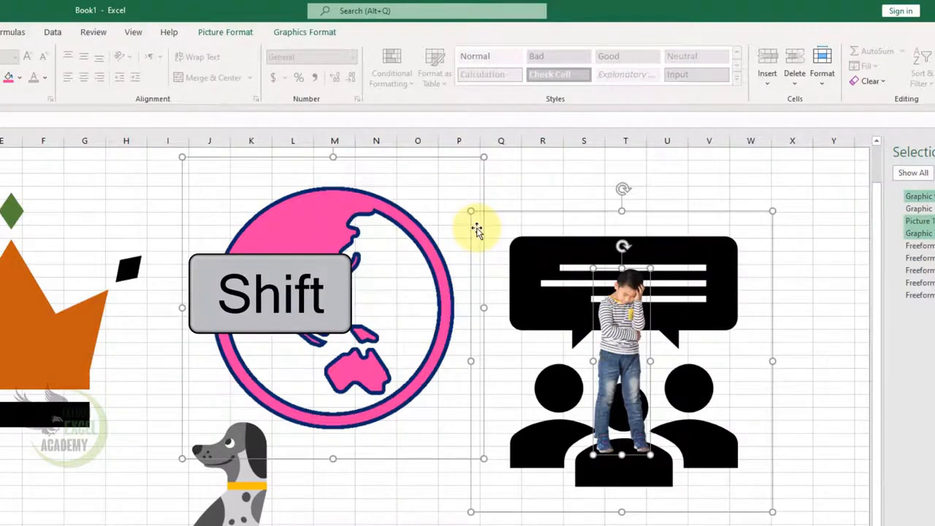
left_click(325, 34)
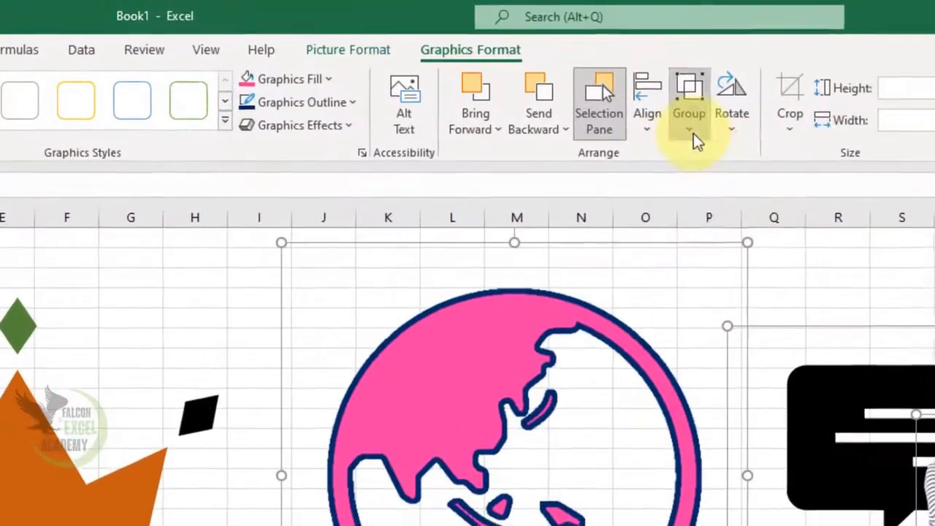
left_click(445, 79)
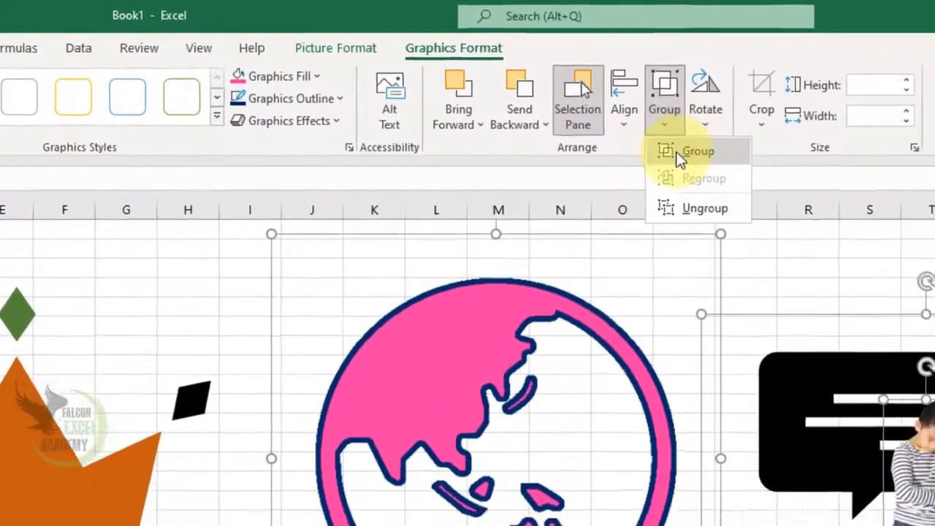
left_click(679, 159)
Ungroup the globe, boy and people icon group
mouse_move(584, 289)
left_mouse_down()
mouse_move(492, 358)
mouse_move(620, 259)
mouse_move(563, 371)
mouse_move(574, 234)
mouse_move(589, 230)
mouse_move(582, 280)
left_mouse_up()
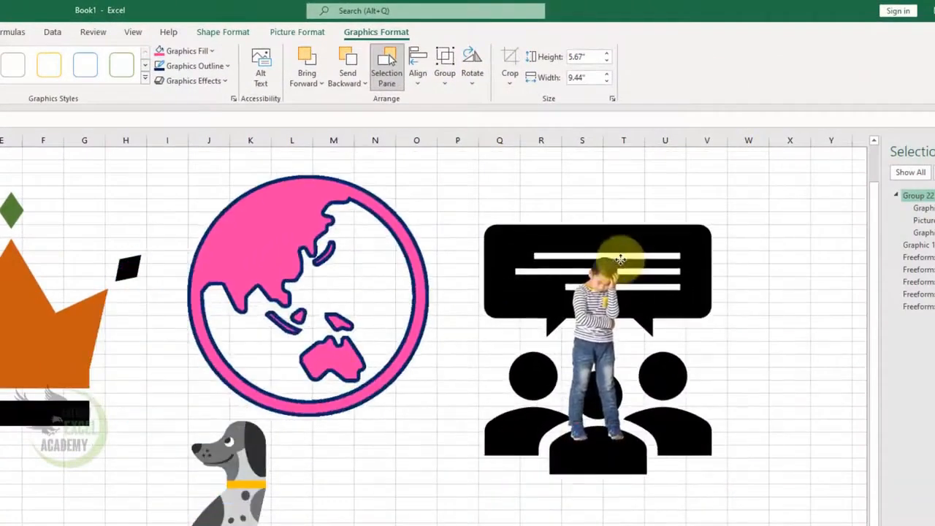
left_click(510, 84)
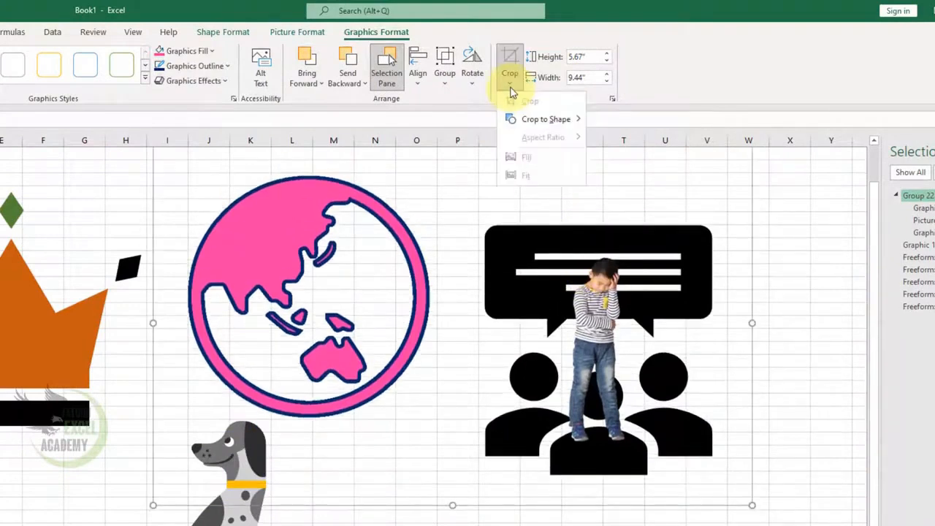
left_click(475, 84)
left_click(449, 86)
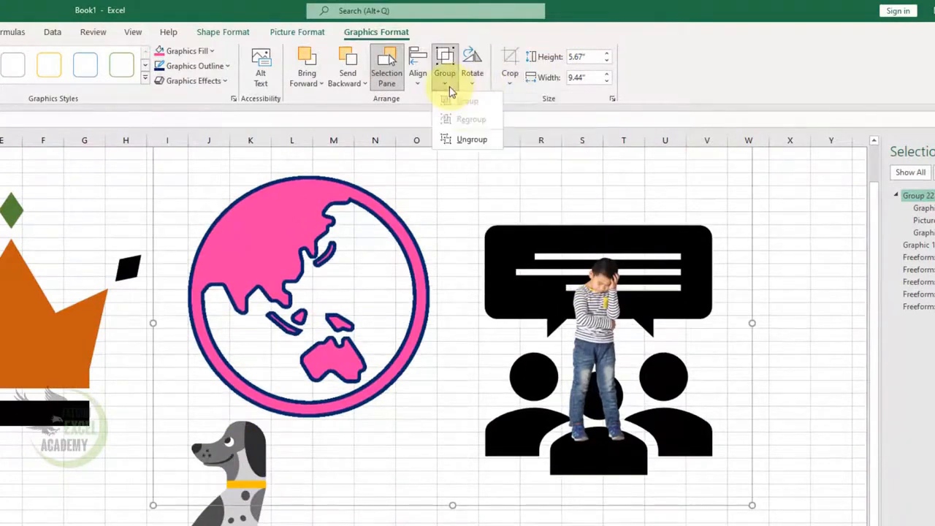
left_click(472, 140)
Move the boy between the globe and the people icon and enlarge him
left_click(789, 297)
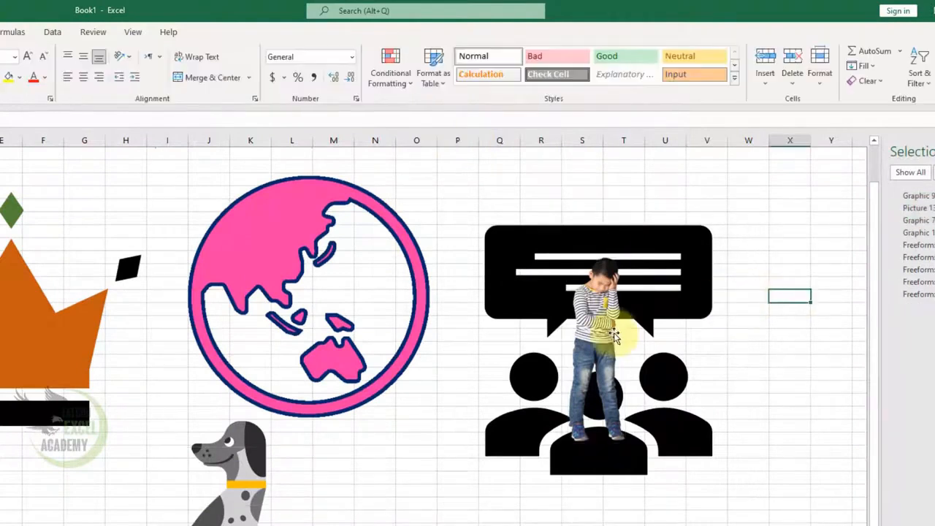
left_click_drag(609, 336, 451, 412)
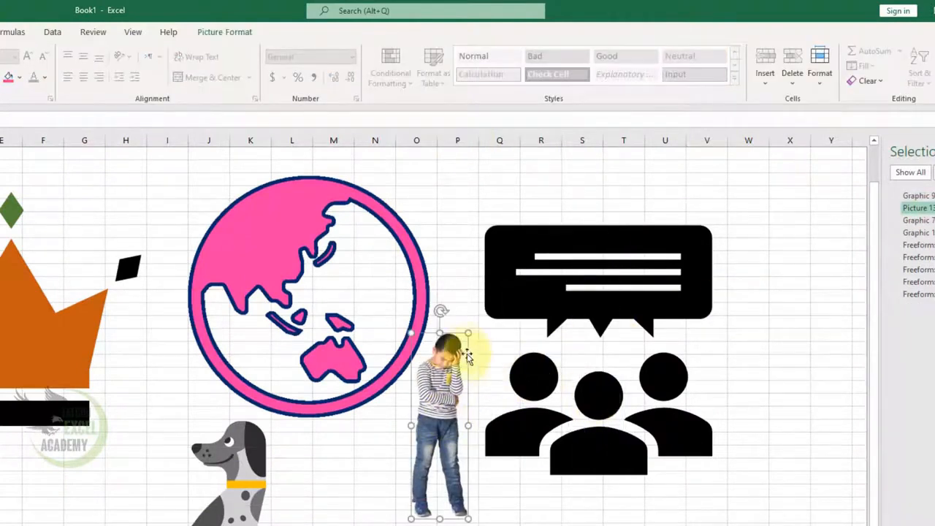
left_click_drag(470, 339, 517, 328)
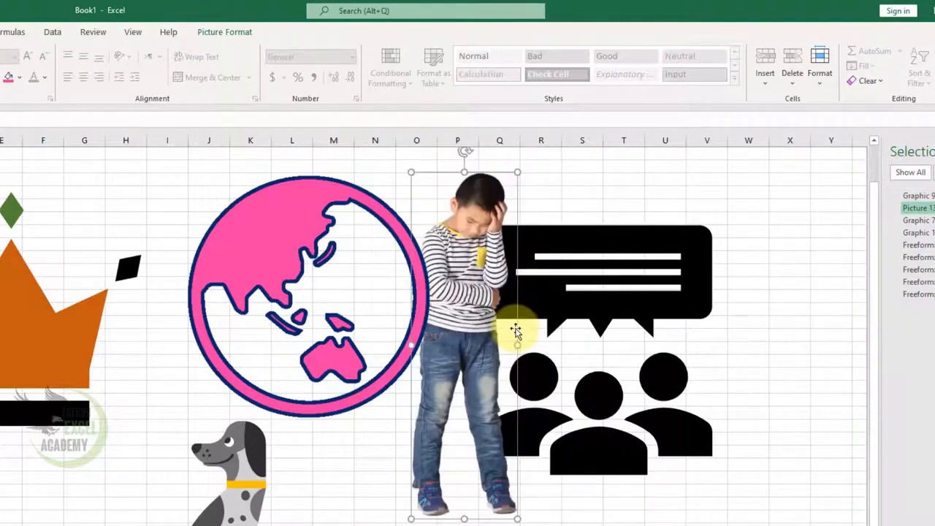
Flip the dog graphic horizontally
left_click(241, 37)
left_click(308, 219)
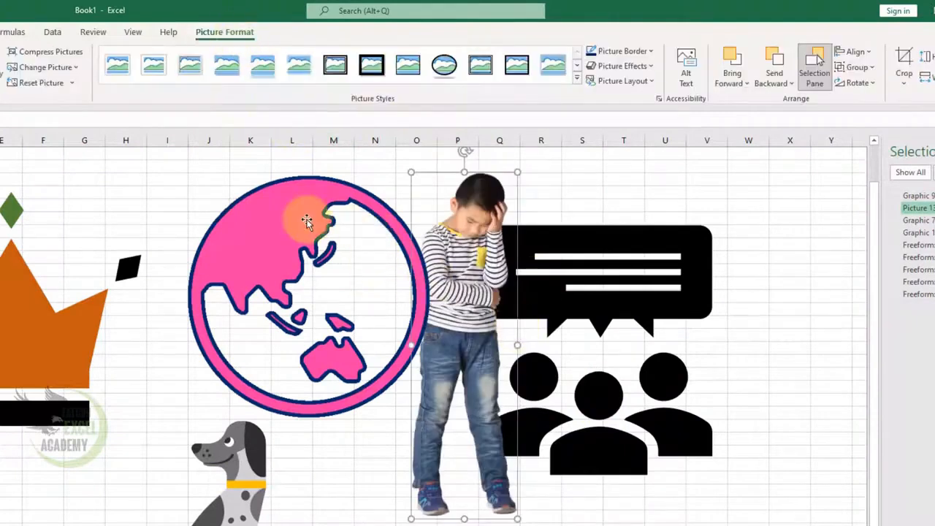
left_click(231, 33)
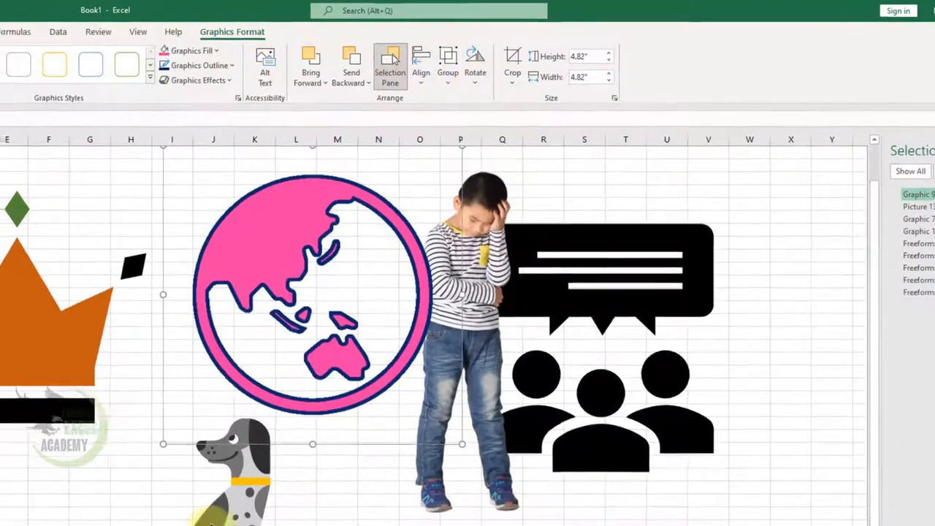
left_click(207, 519)
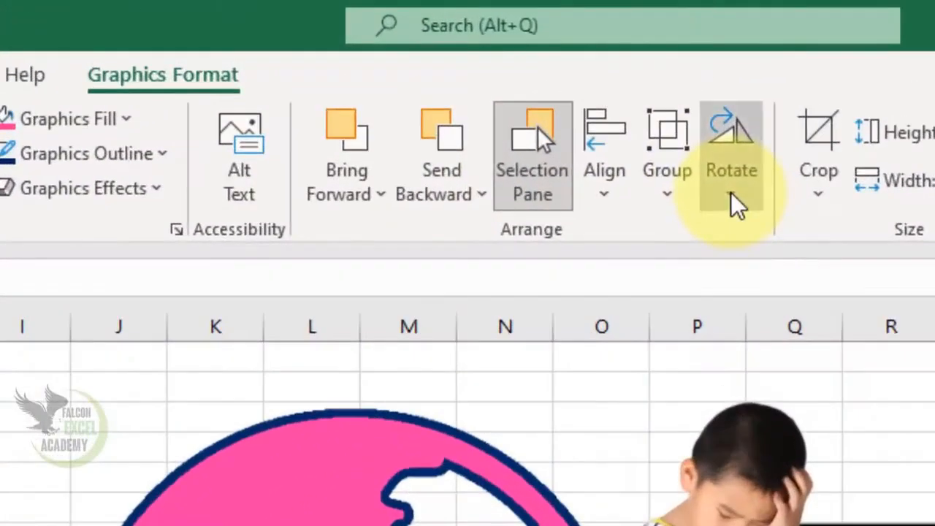
left_click(556, 68)
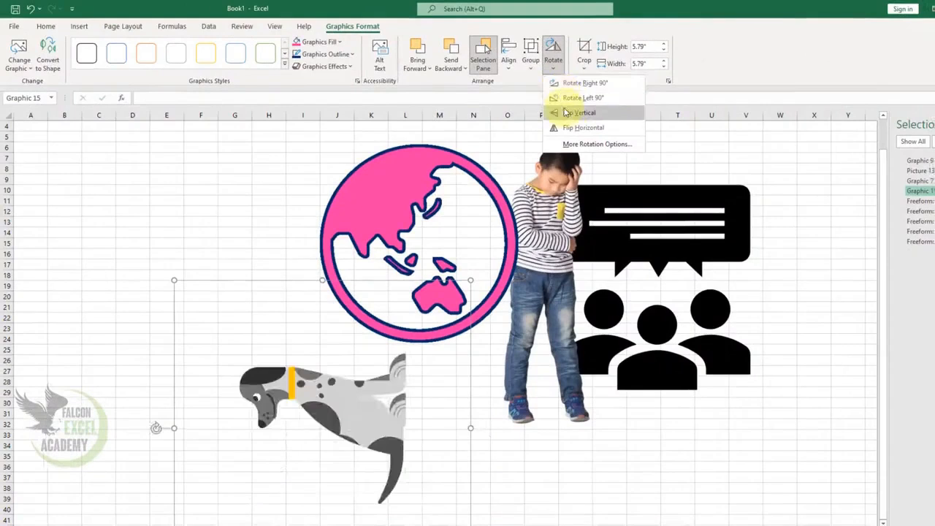
left_click(569, 128)
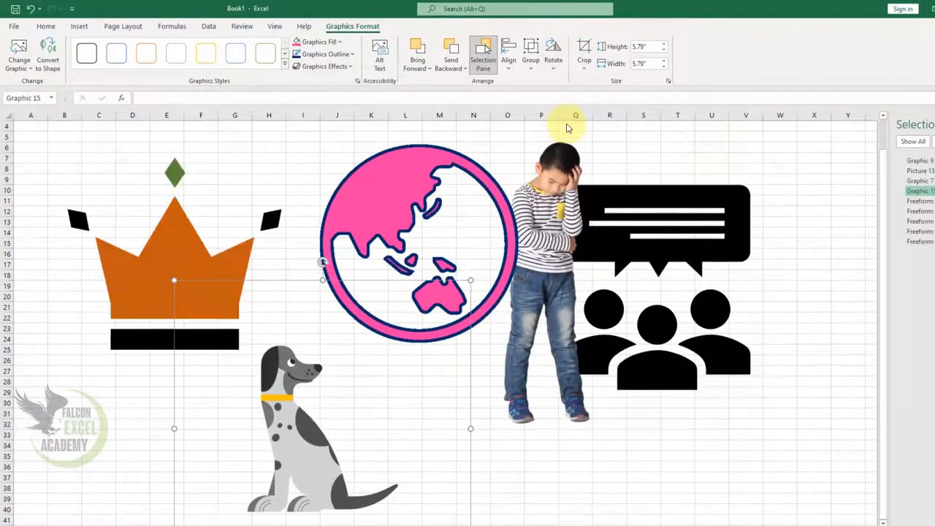
Crop the dog graphic tightly from the top and both sides, and move it up beside the crown
left_click(583, 69)
left_click(603, 85)
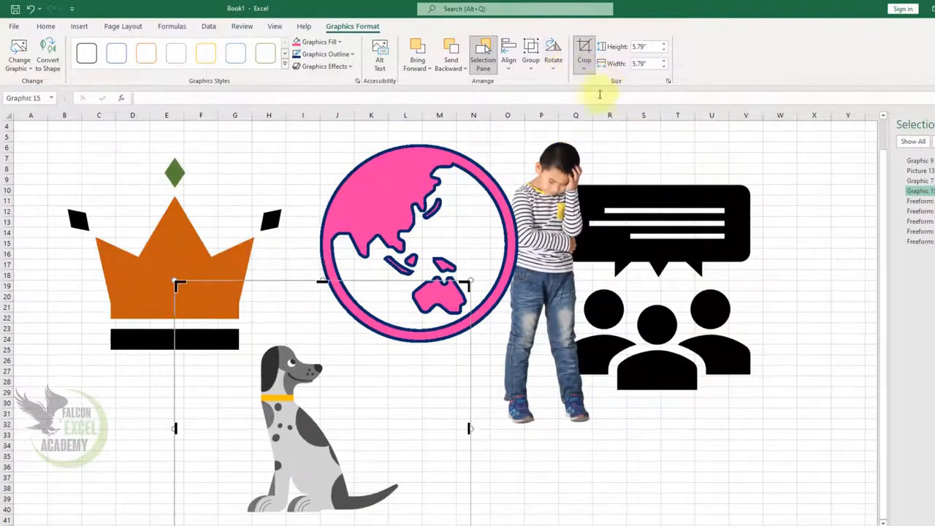
left_click_drag(322, 281, 335, 301)
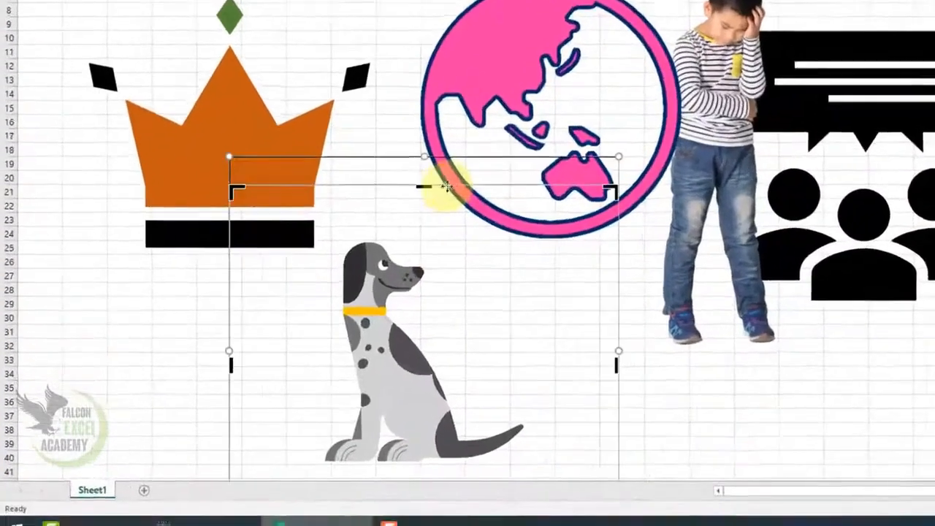
left_click_drag(649, 351, 560, 370)
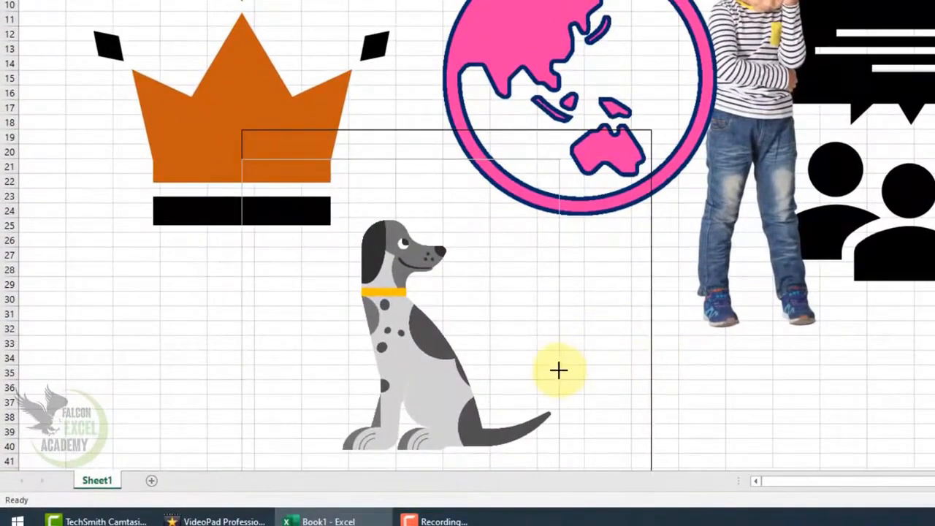
left_click_drag(242, 351, 334, 355)
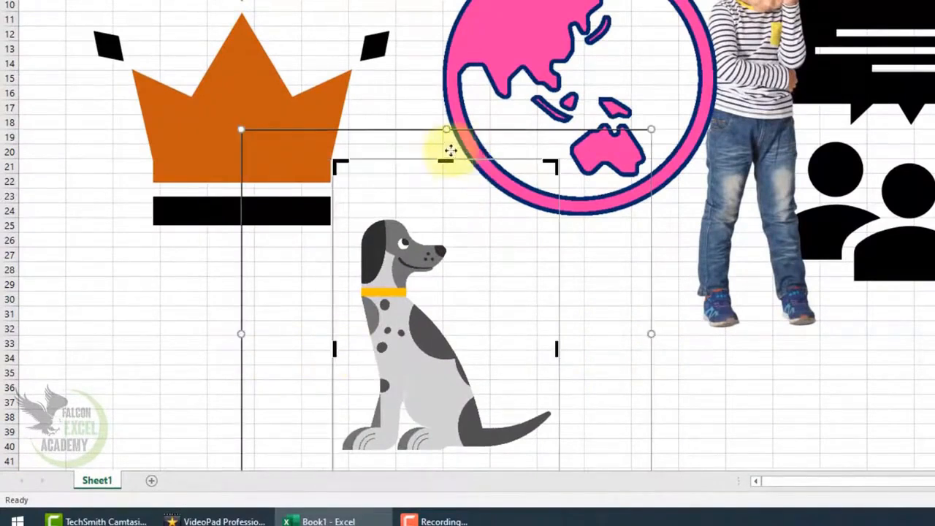
left_click_drag(445, 162, 443, 210)
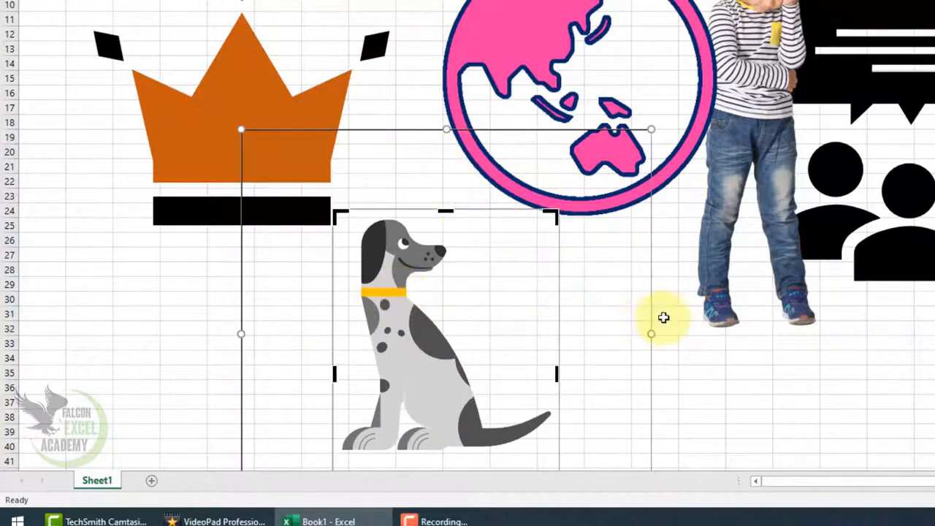
left_click(837, 325)
left_click_drag(434, 323, 420, 208)
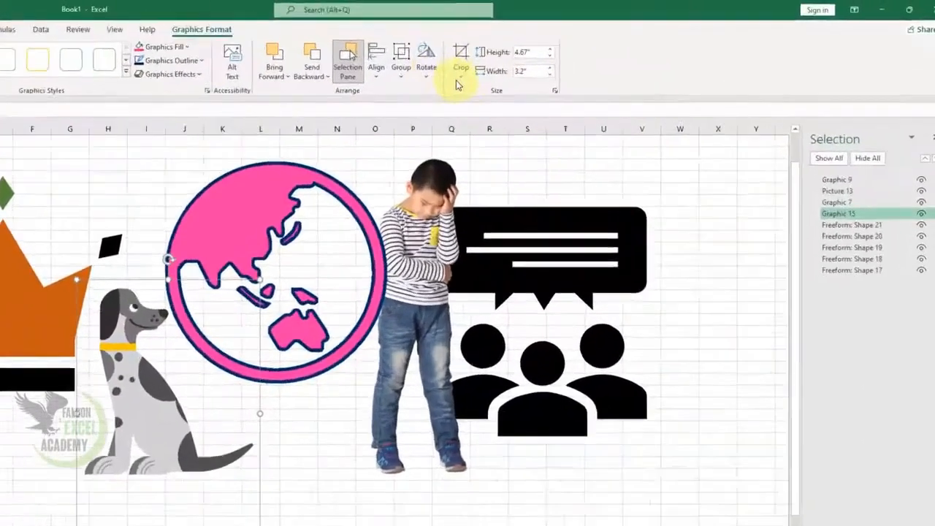
Try to crop the dog graphic to a shape
left_click(543, 67)
mouse_move(325, 162)
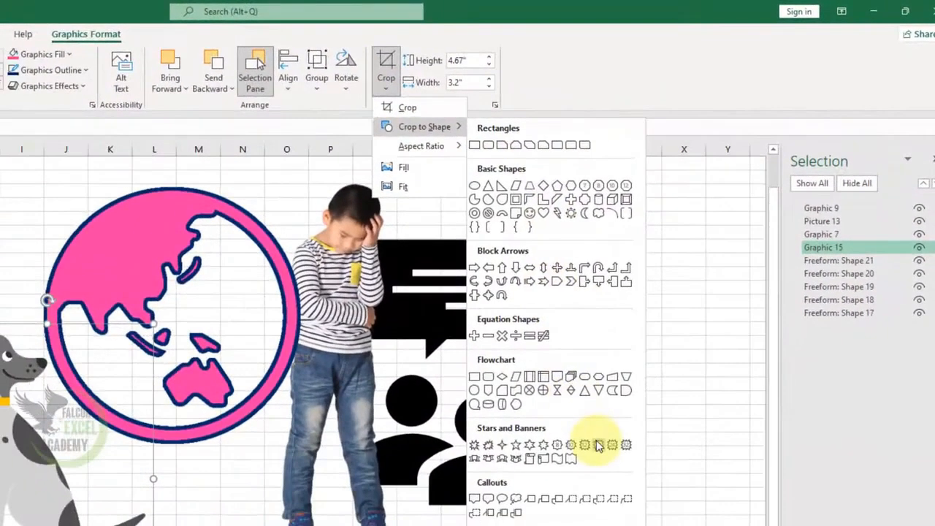
left_click(598, 444)
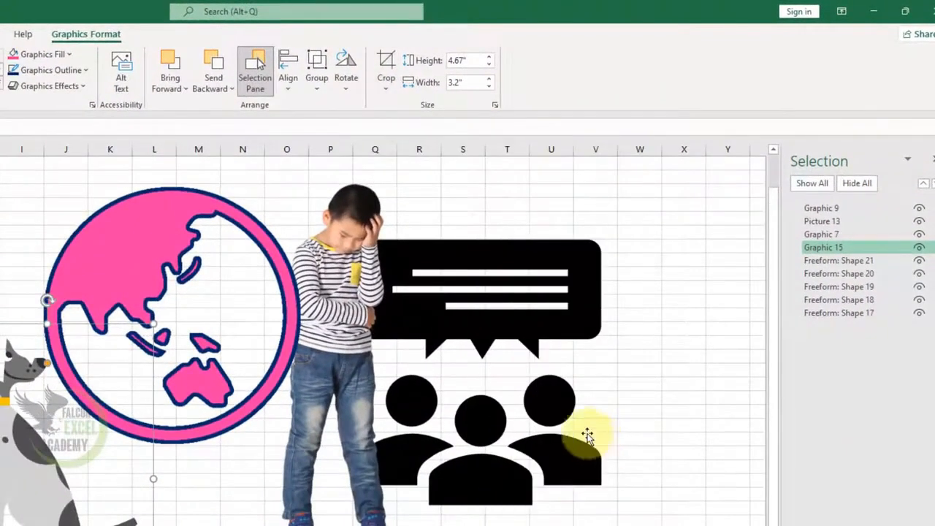
Shrink the boy slightly and shift the globe a little to the left
left_click(349, 269)
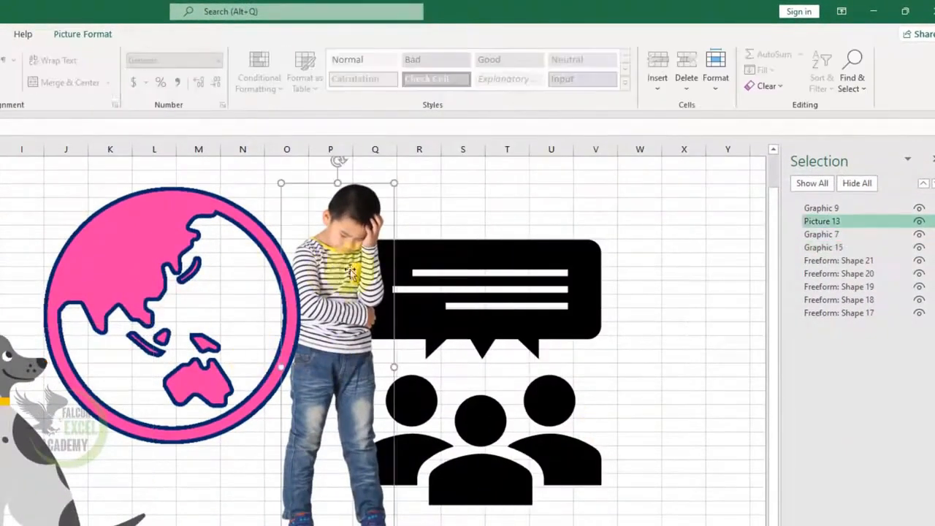
left_click_drag(395, 183, 395, 229)
left_click_drag(297, 295, 253, 263)
left_click(119, 218)
left_click_drag(119, 217, 156, 256)
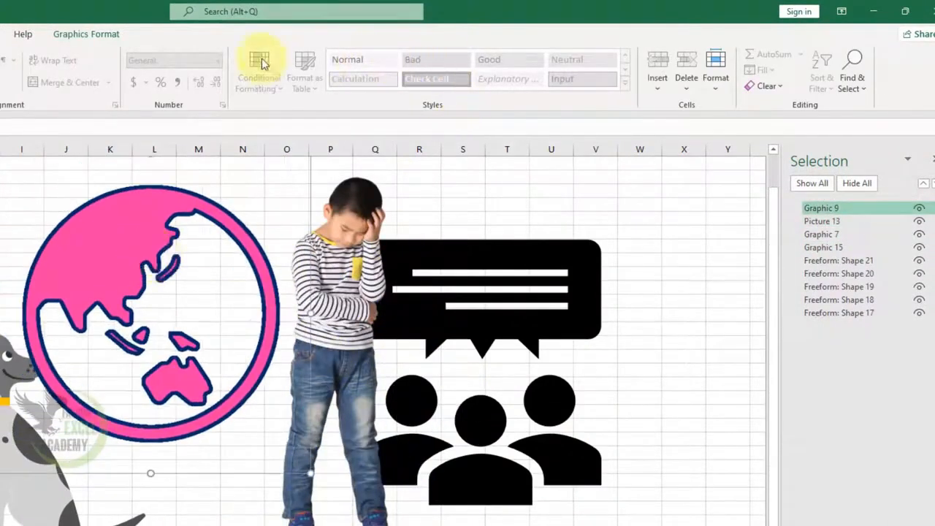
Crop the globe to a seal shape from Stars and Banners
left_click(82, 36)
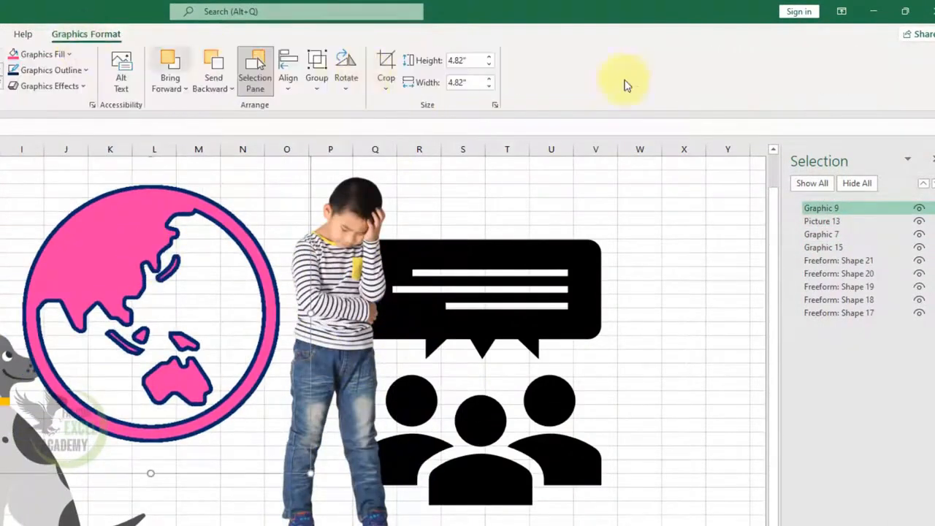
left_click(388, 86)
mouse_move(440, 129)
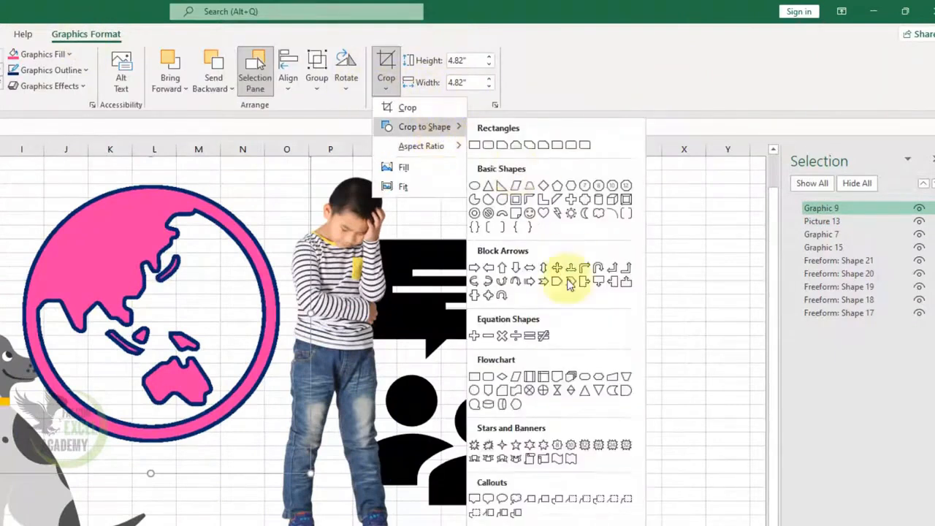
left_click(588, 443)
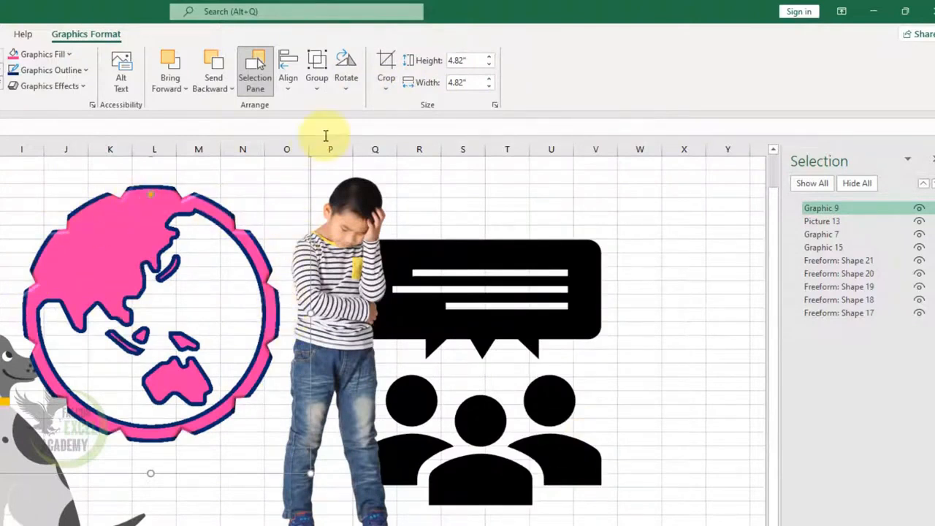
Enlarge the dog to 6.71" high and 4.6" wide and reposition it beside the crown
left_click(374, 315)
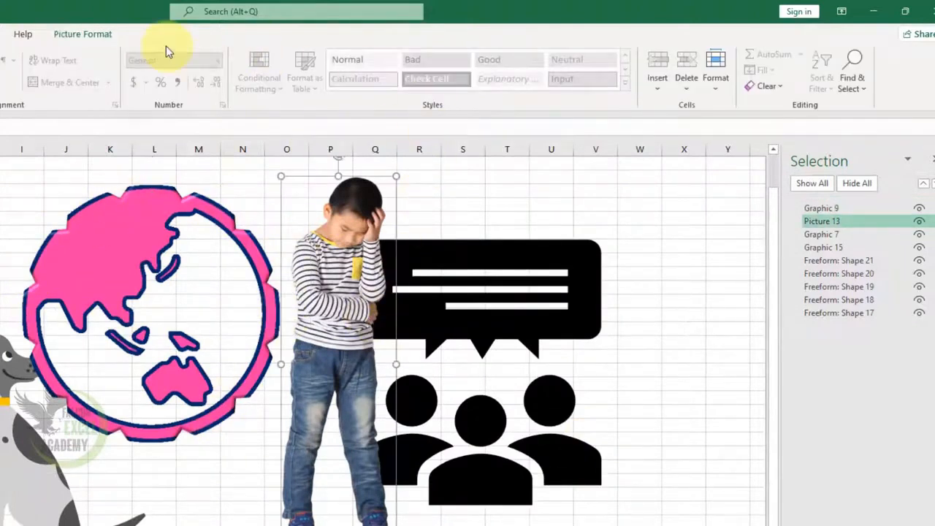
left_click(2, 417)
left_click(6, 351)
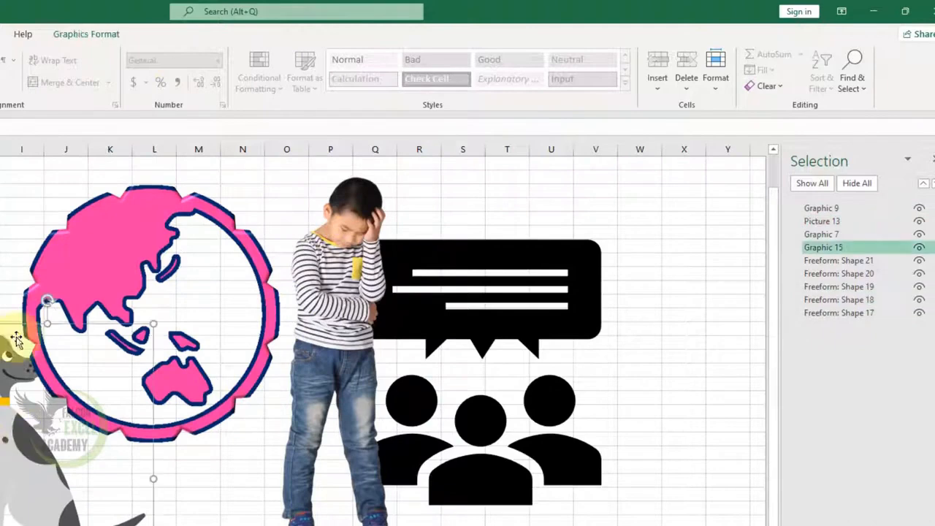
left_click(67, 36)
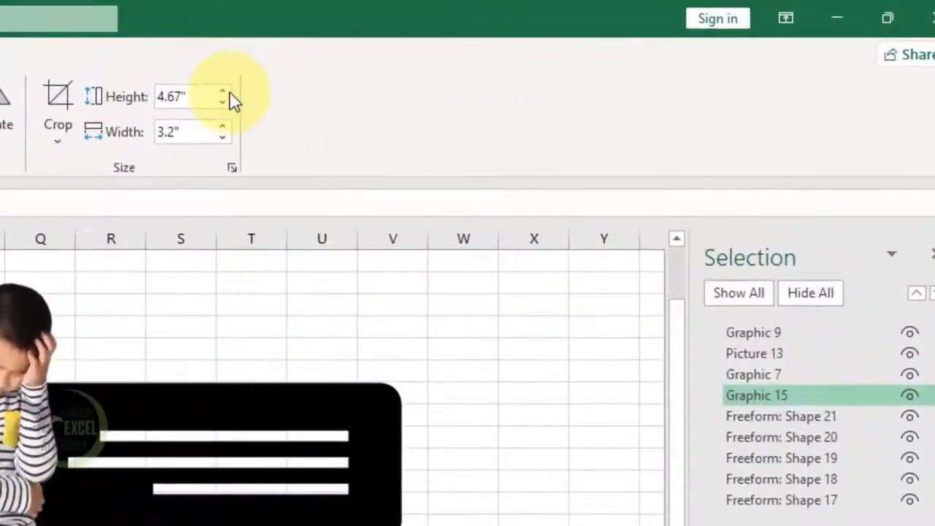
left_click(227, 92)
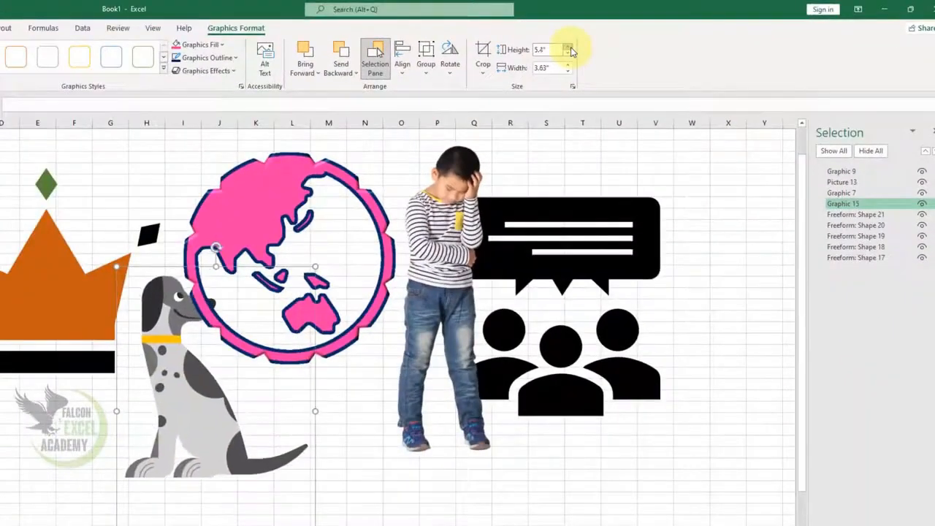
left_click(568, 48)
left_click(568, 47)
left_click(569, 48)
left_click(569, 48)
left_click(568, 65)
left_click(569, 65)
left_click(569, 65)
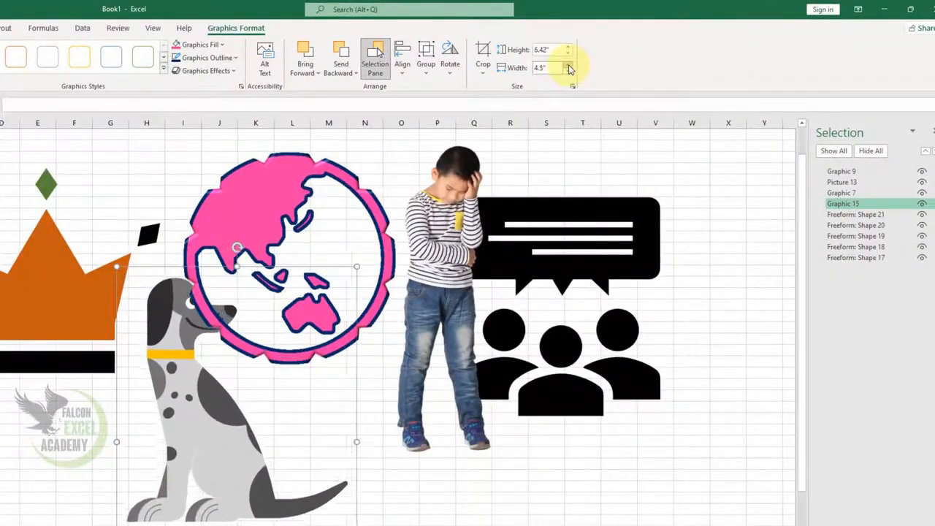
double_click(569, 65)
left_click_drag(219, 380, 236, 487)
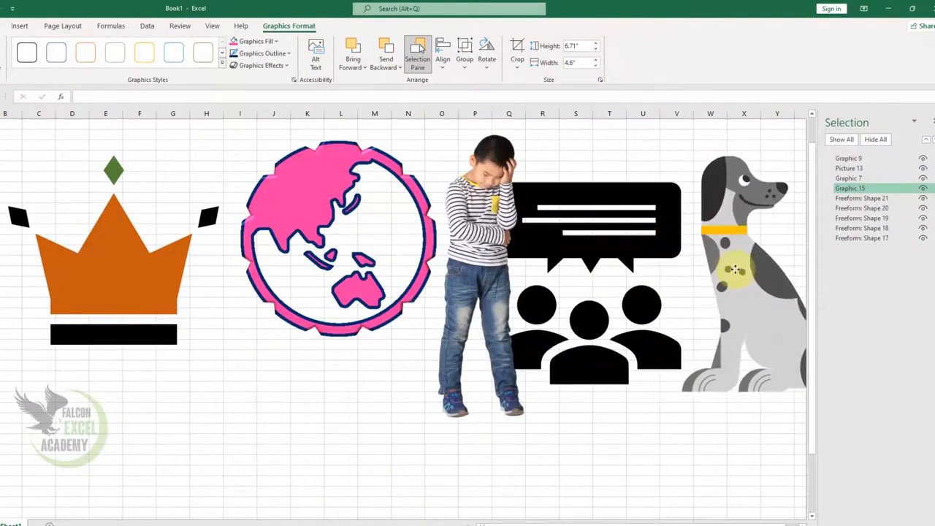
left_click_drag(273, 462, 209, 382)
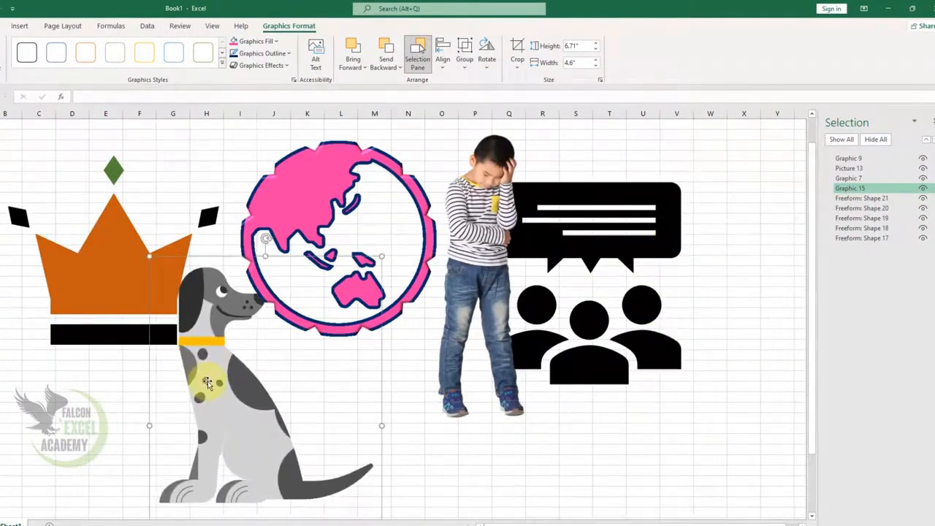
left_click(19, 26)
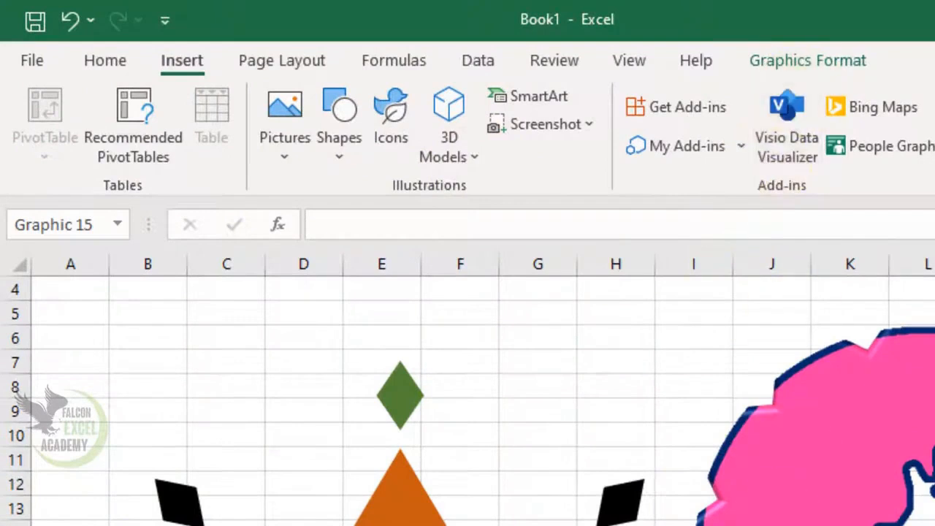
Delete all the remaining graphics, pictures and shapes from the worksheet
key("Delete")
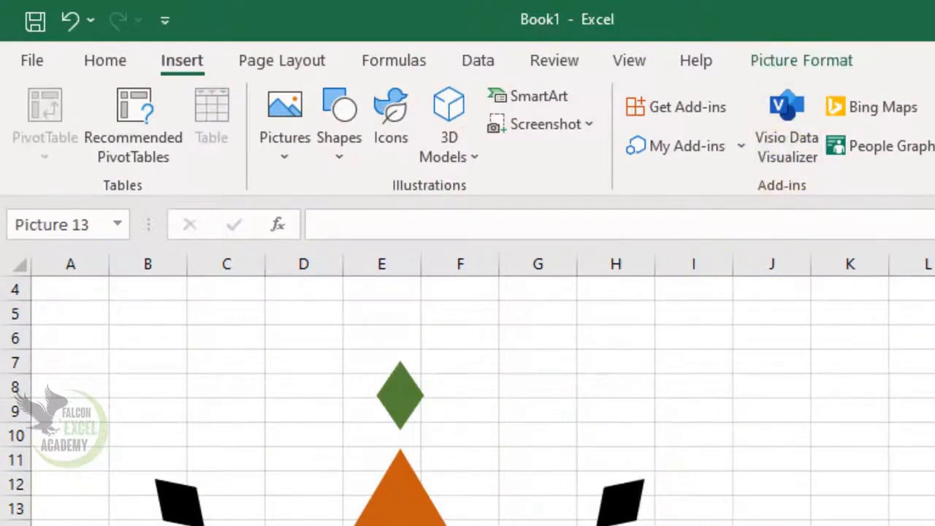
left_click(400, 489)
key("Delete")
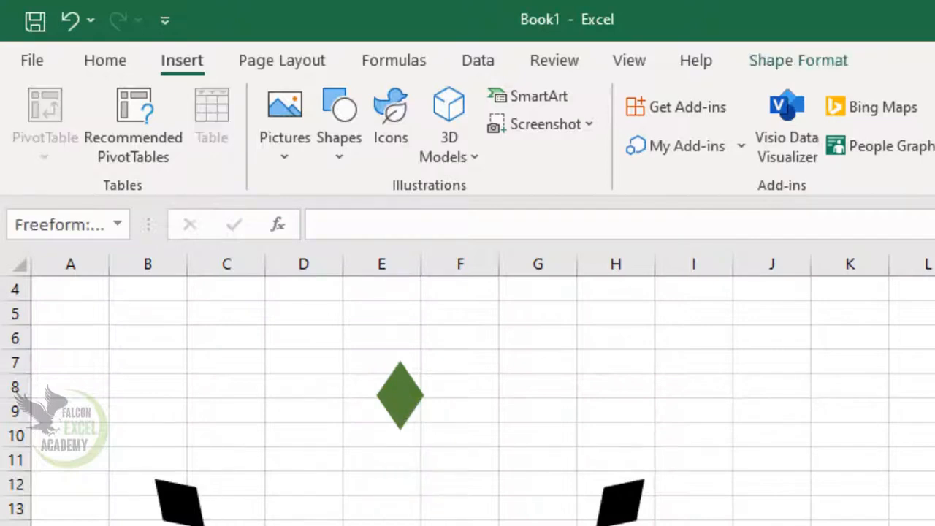
left_click(621, 501)
key("Delete")
left_click(400, 395)
left_click(197, 504)
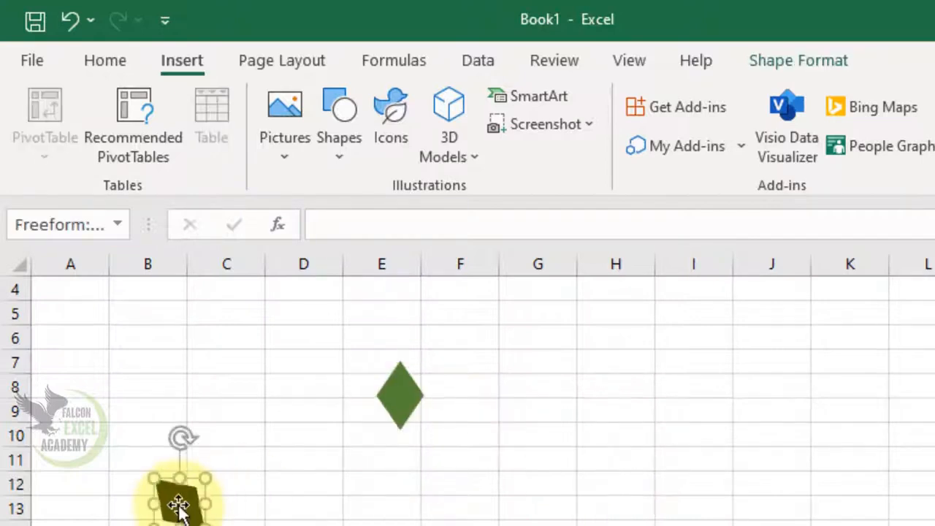
key("Delete")
left_click(383, 403)
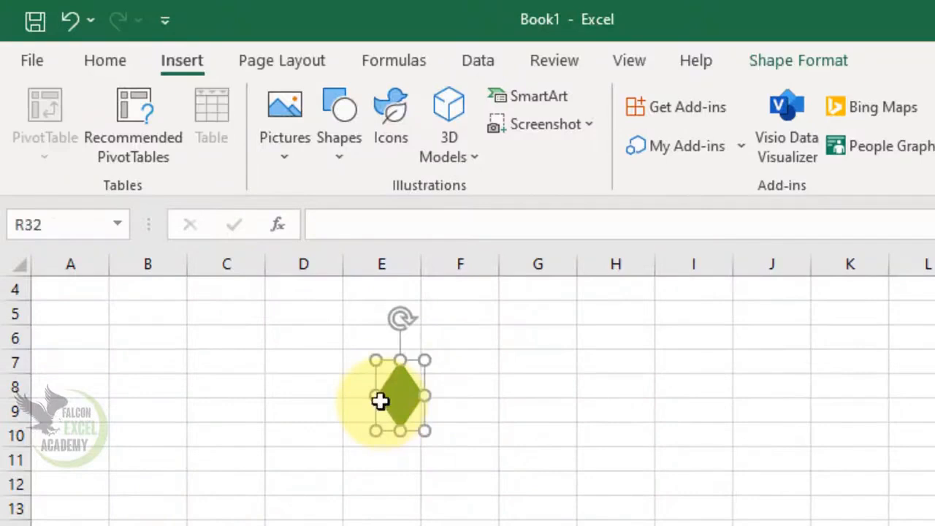
key("Delete")
Insert the treasure chest 3D model from the Treasure Hunt stock 3D models category
left_click(479, 167)
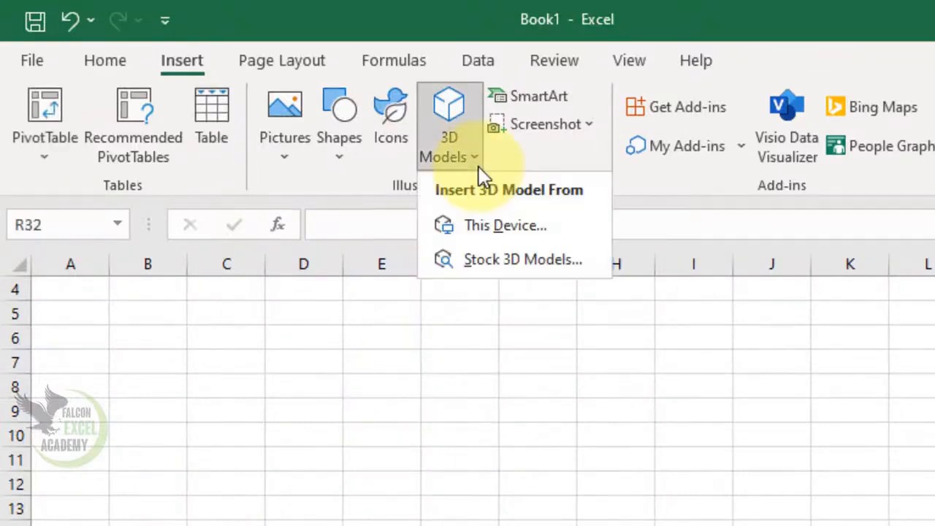
left_click(504, 261)
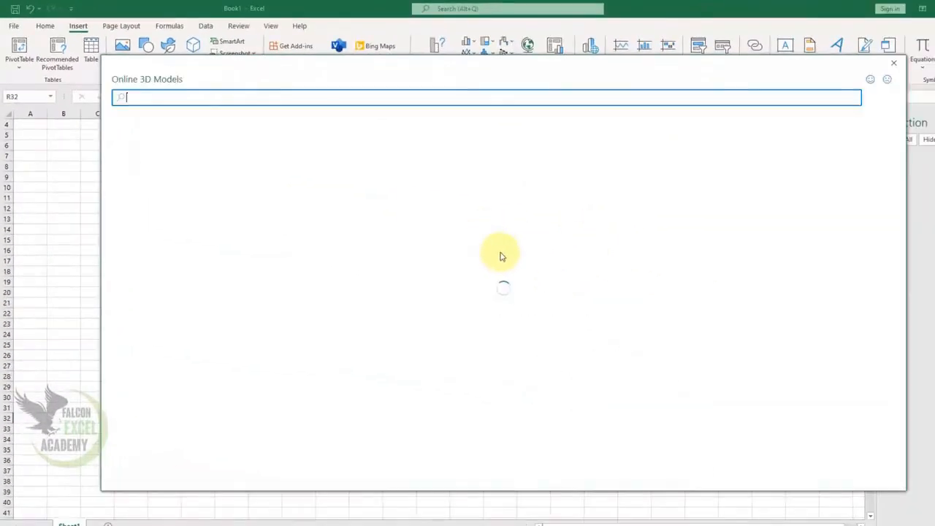
scroll(517, 297, "down", 1)
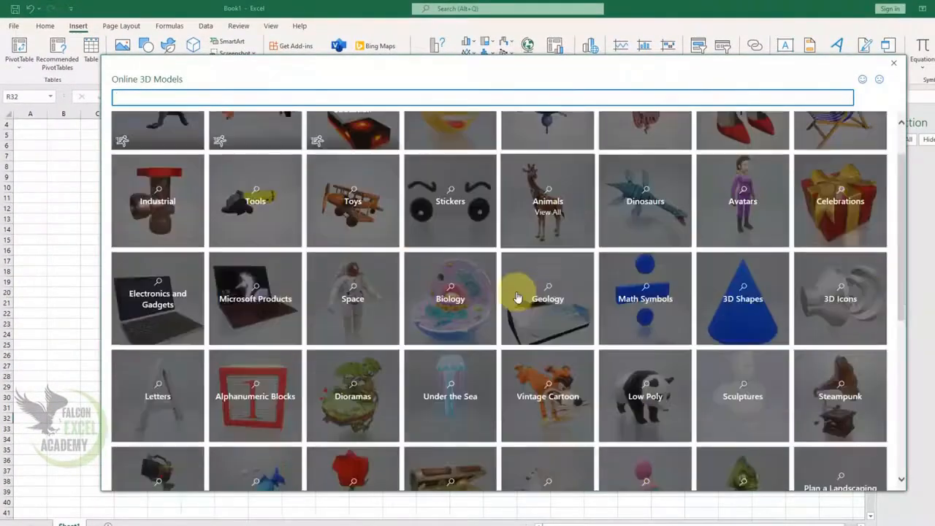
scroll(516, 297, "down", 5)
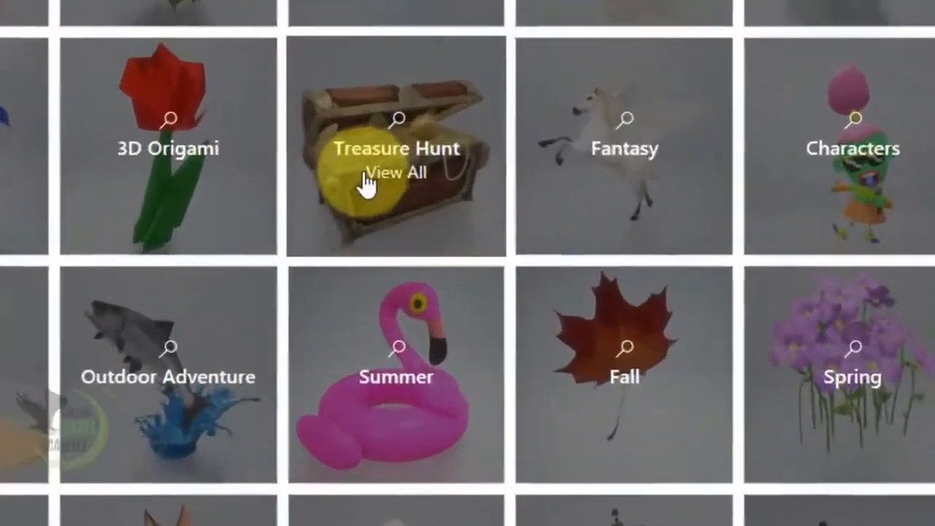
left_click(437, 161)
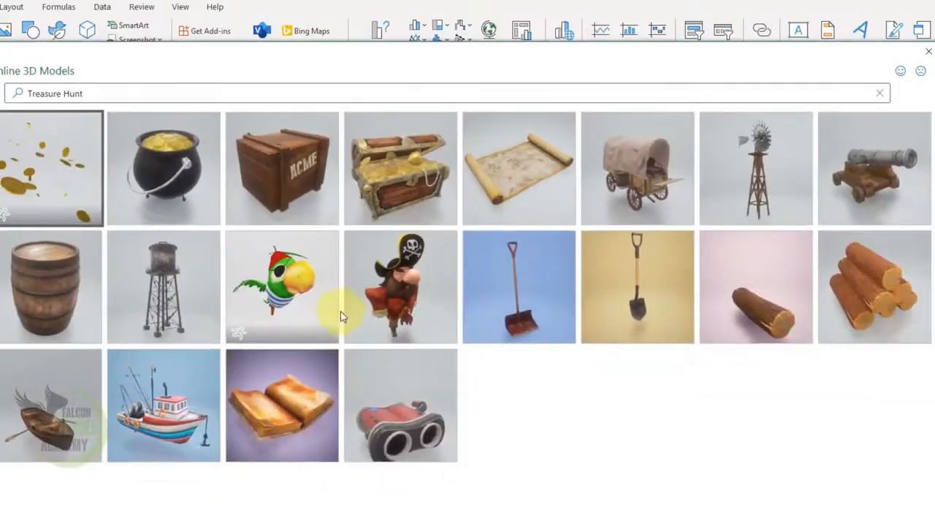
left_click(397, 187)
left_click(807, 525)
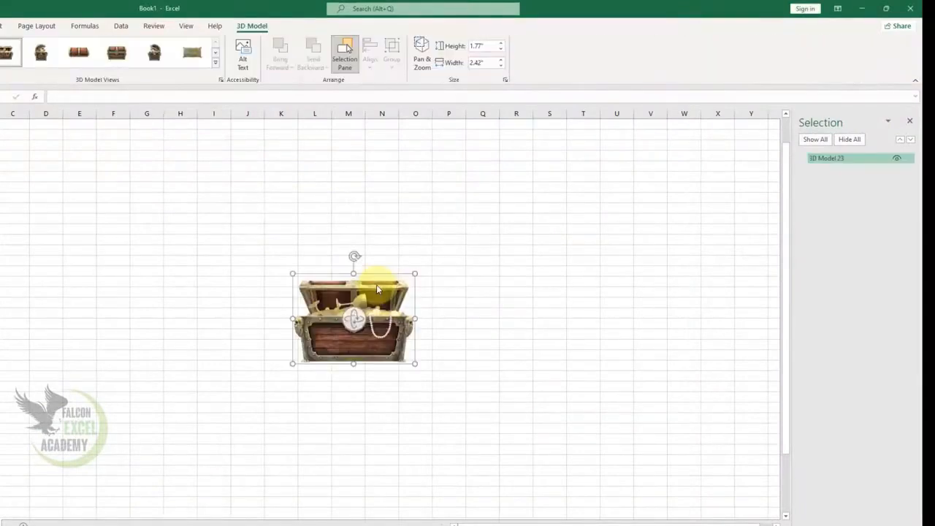
Enlarge the treasure chest to about 3.84" by 5.24" and rotate it to an angled view
left_click_drag(292, 271, 154, 193)
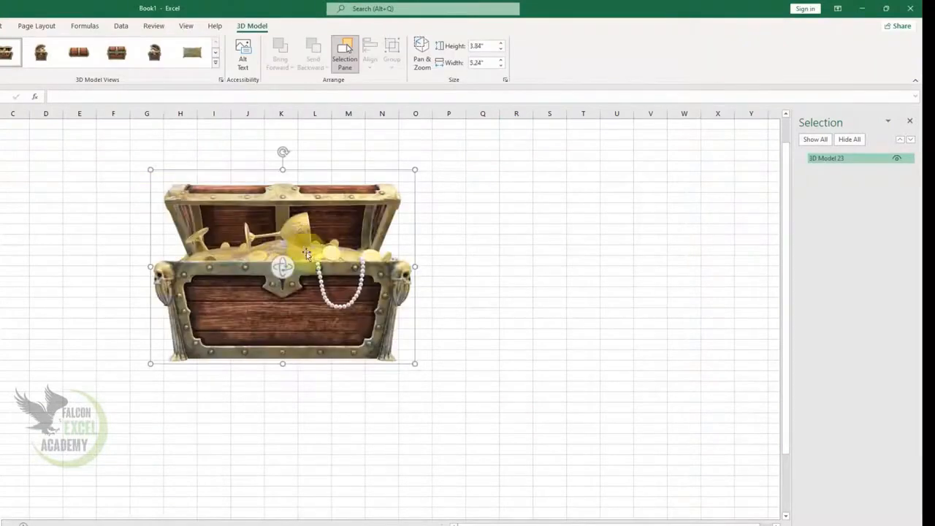
left_click_drag(285, 267, 387, 293)
left_click_drag(301, 307, 421, 311)
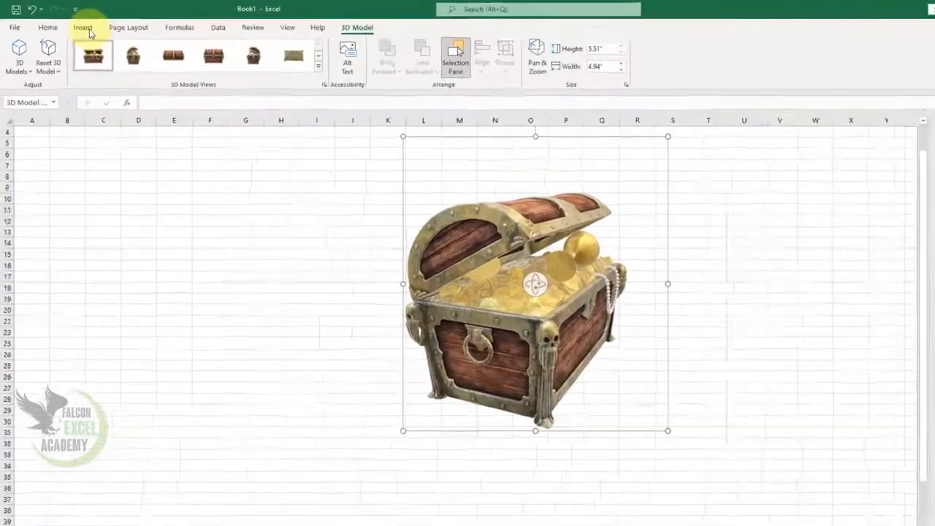
Insert the ferret and koi 3D models together from the Animals stock 3D models category
left_click(1, 26)
left_click(535, 176)
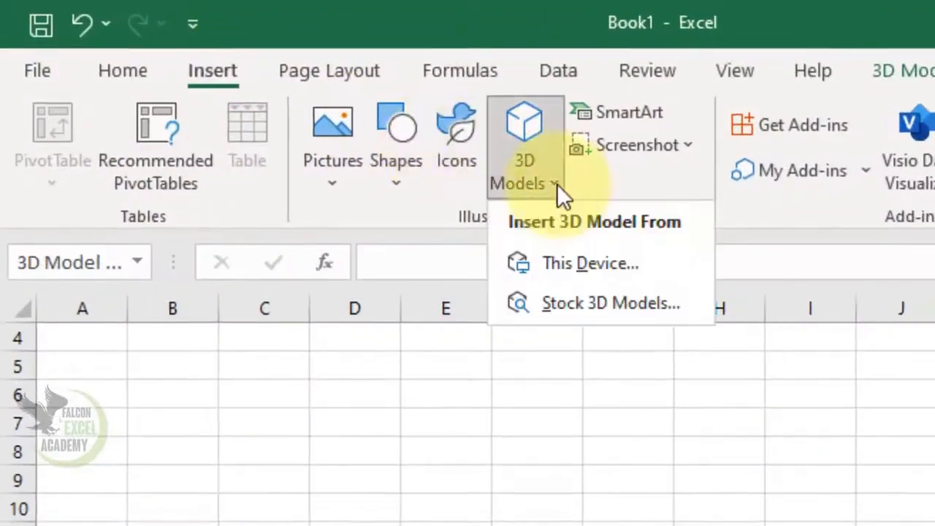
left_click(609, 303)
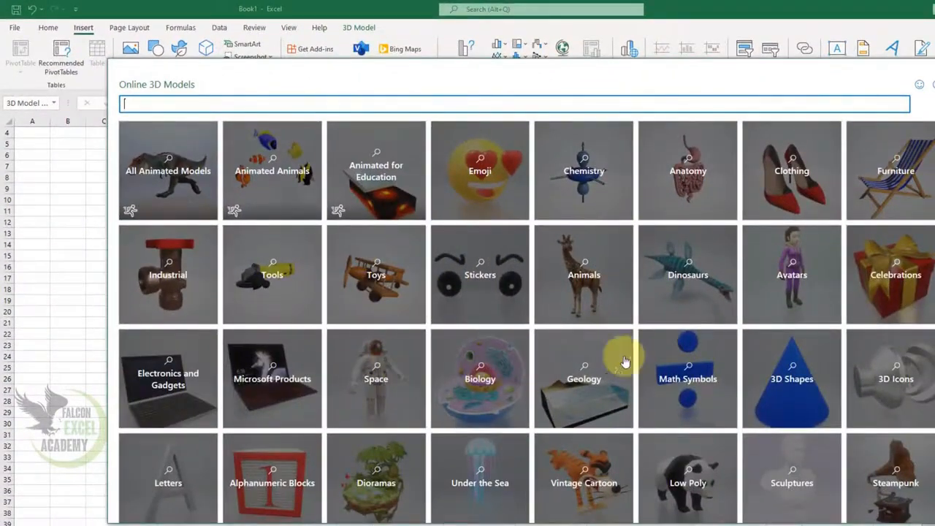
left_click(595, 290)
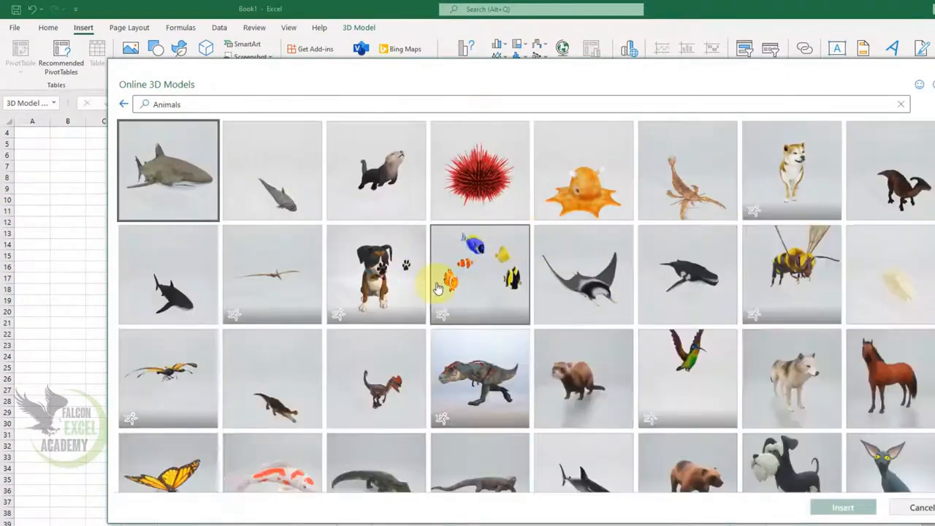
scroll(457, 287, "down", 2)
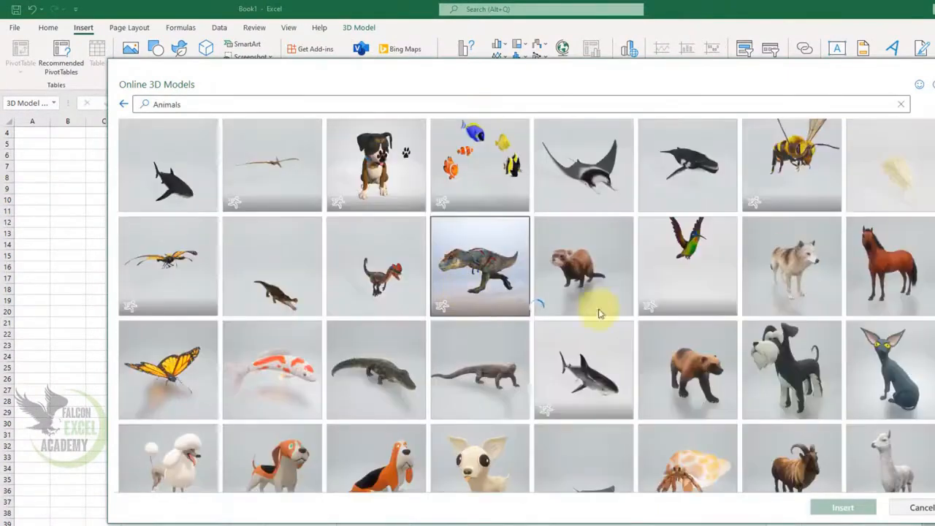
left_click(572, 273)
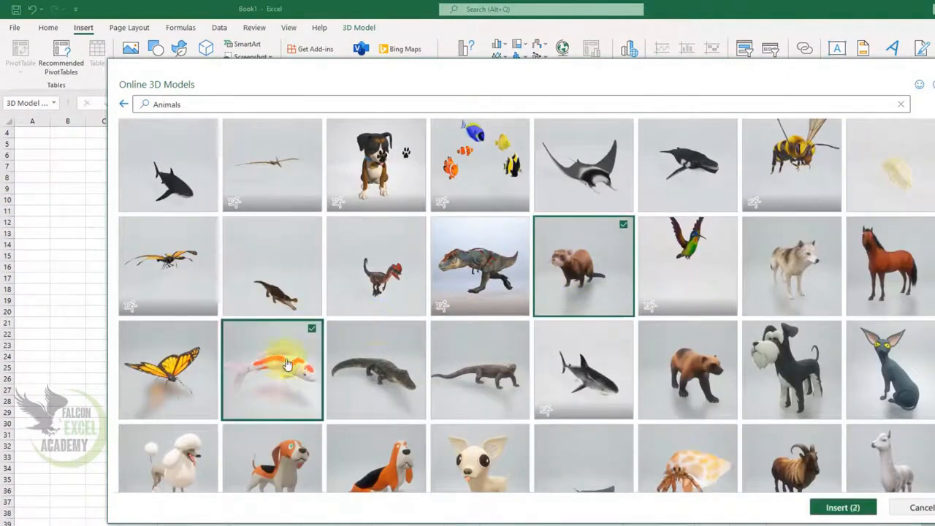
left_click(843, 509)
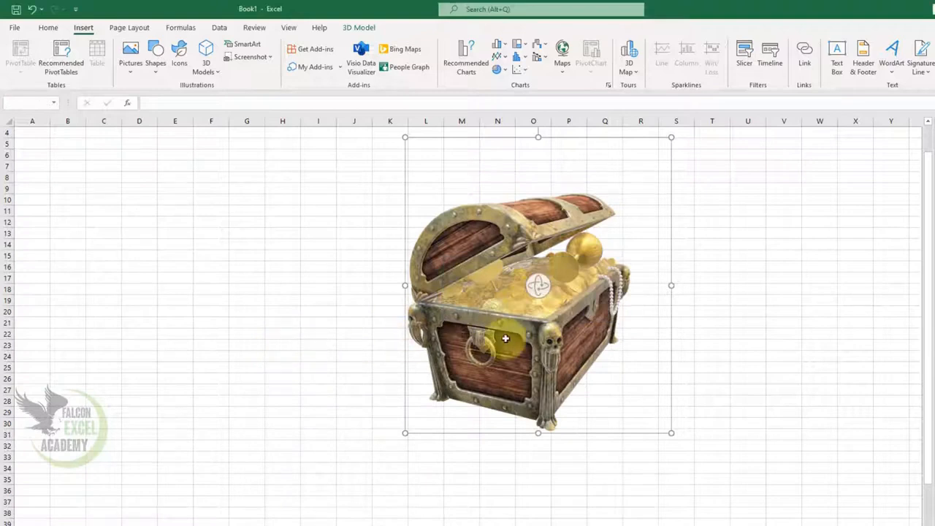
Move the new models left and enlarge the koi to about 4.69" by 3.56", placing it beside the chest
left_click_drag(486, 340, 216, 298)
left_click(284, 348)
left_click(198, 293)
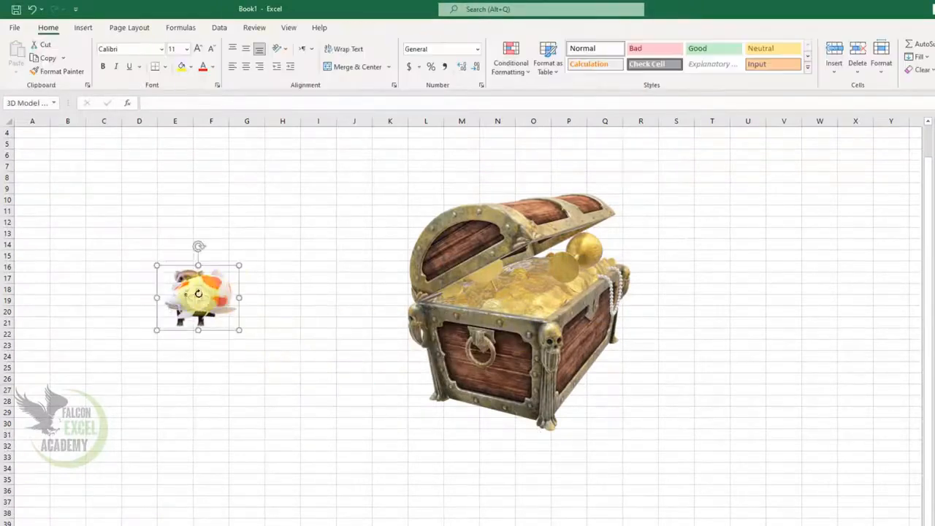
left_click(229, 314)
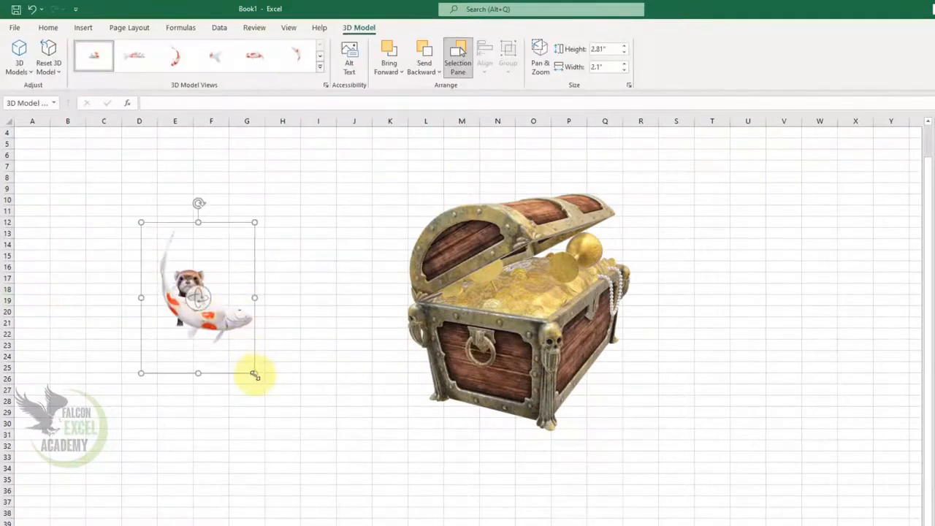
left_click_drag(254, 375, 426, 450)
left_click_drag(319, 451, 380, 379)
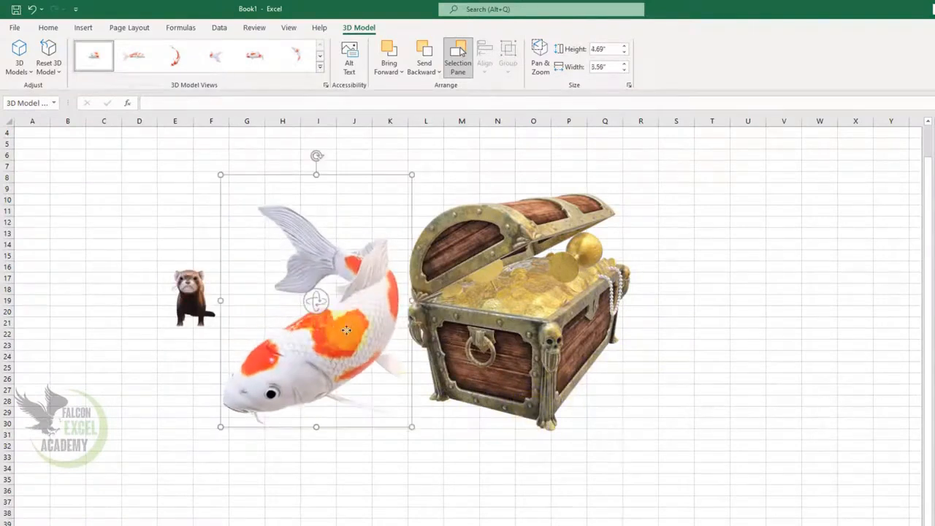
Enlarge the ferret to about 5.23" by 3.58" and position it left of the koi
left_click(188, 304)
left_click_drag(227, 330, 158, 242)
left_click_drag(181, 293, 201, 311)
Rotate the koi and apply preset 3D model views until it swims upward, about 6.1" by 4.87"
left_click(368, 343)
left_click_drag(368, 343, 403, 343)
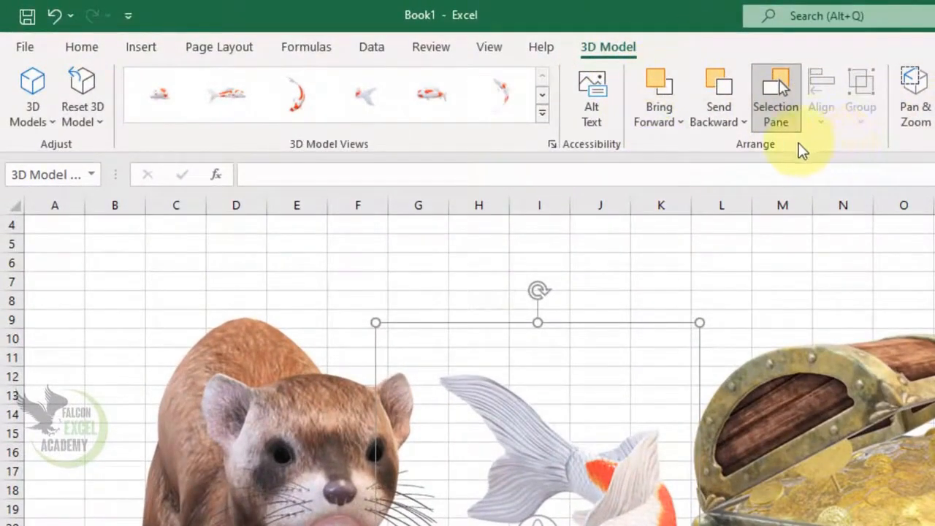
left_click(542, 114)
left_click(455, 153)
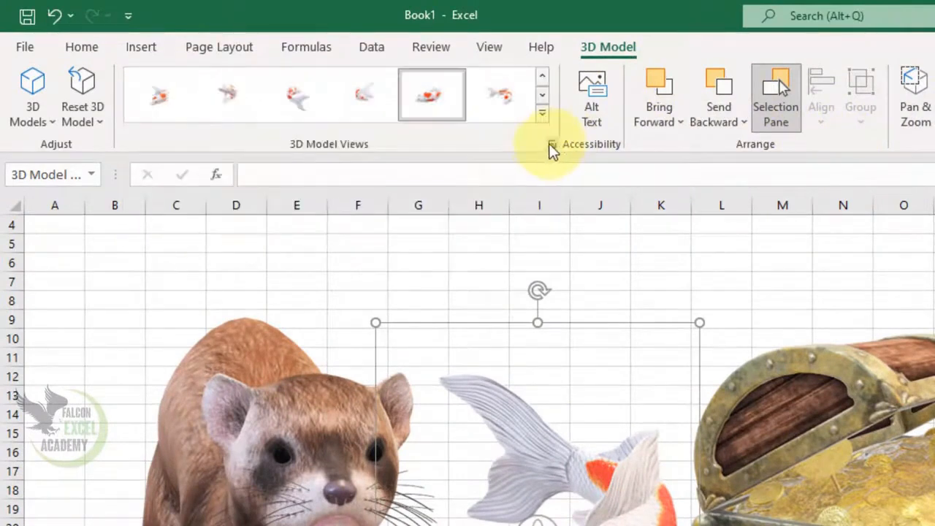
left_click(514, 105)
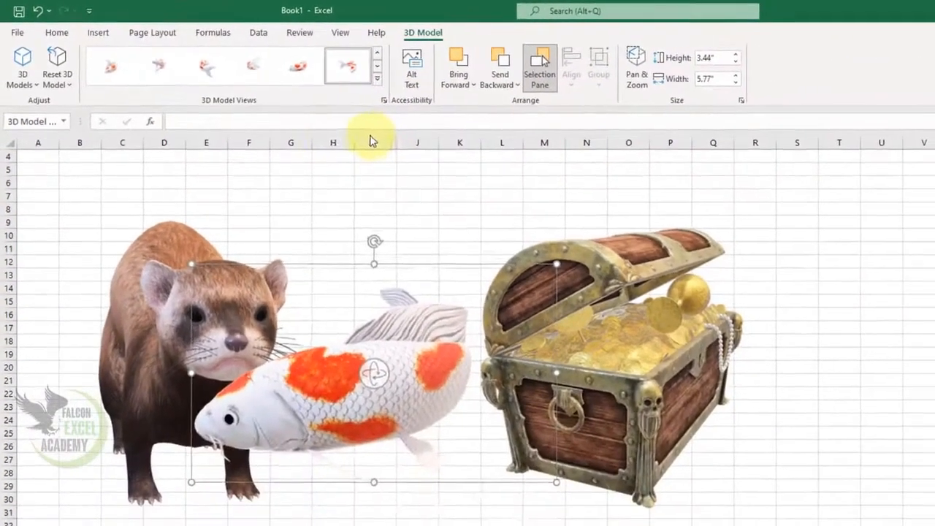
left_click(264, 69)
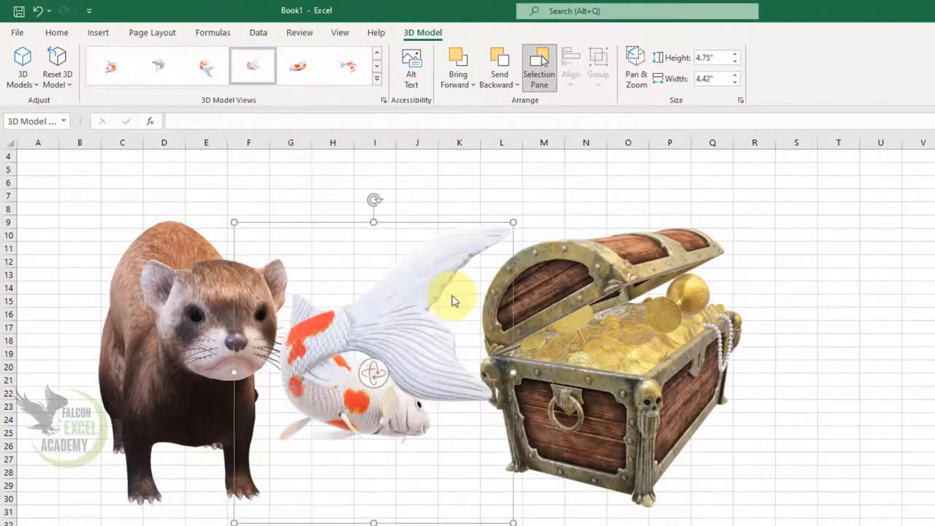
left_click_drag(378, 373, 372, 476)
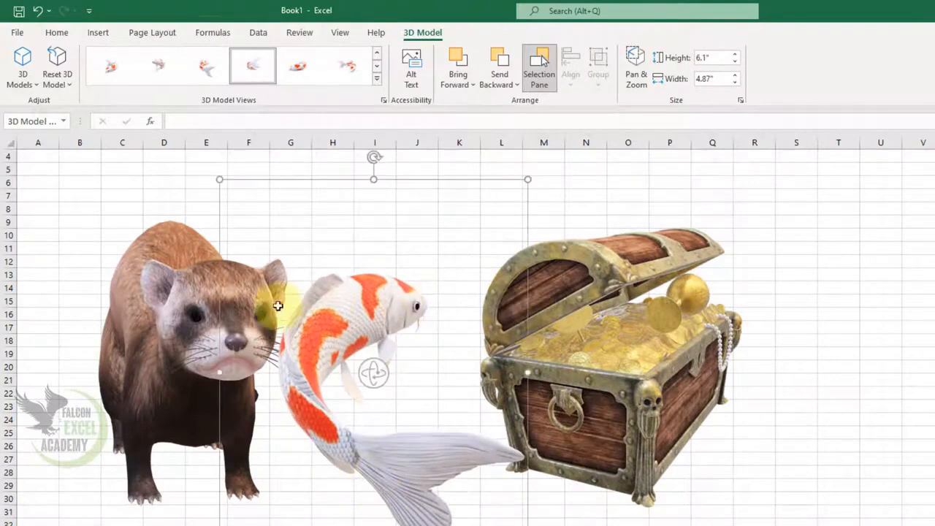
Rotate the ferret to a side view and resize it to about 4.02" by 4.84"
left_click(201, 307)
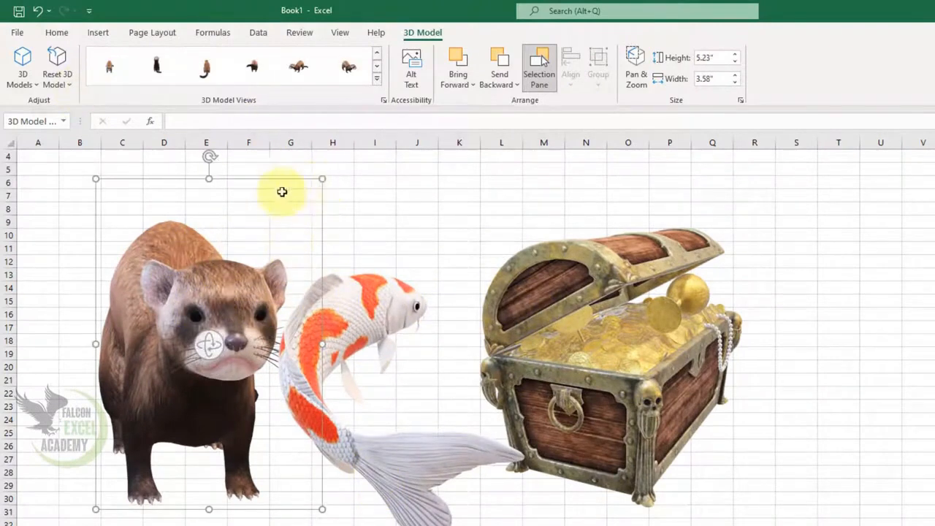
left_click_drag(234, 369, 386, 355)
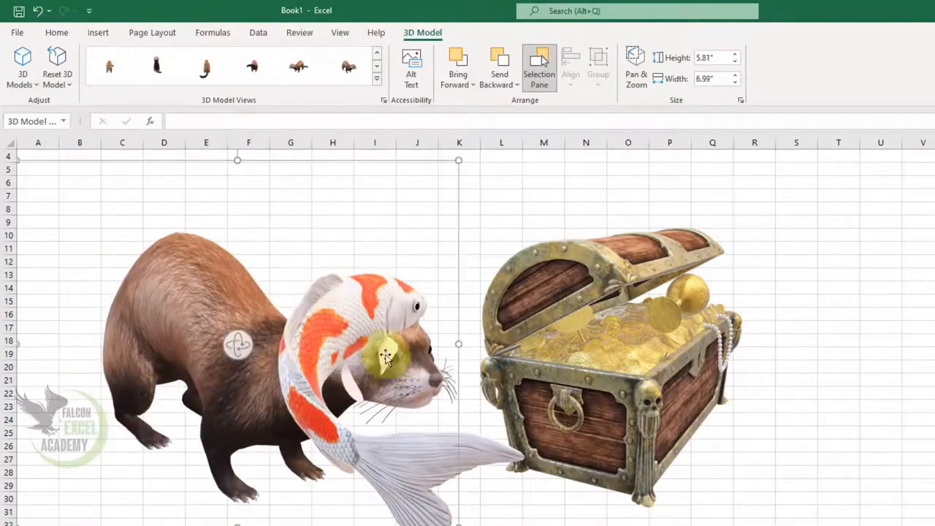
left_click_drag(459, 160, 323, 272)
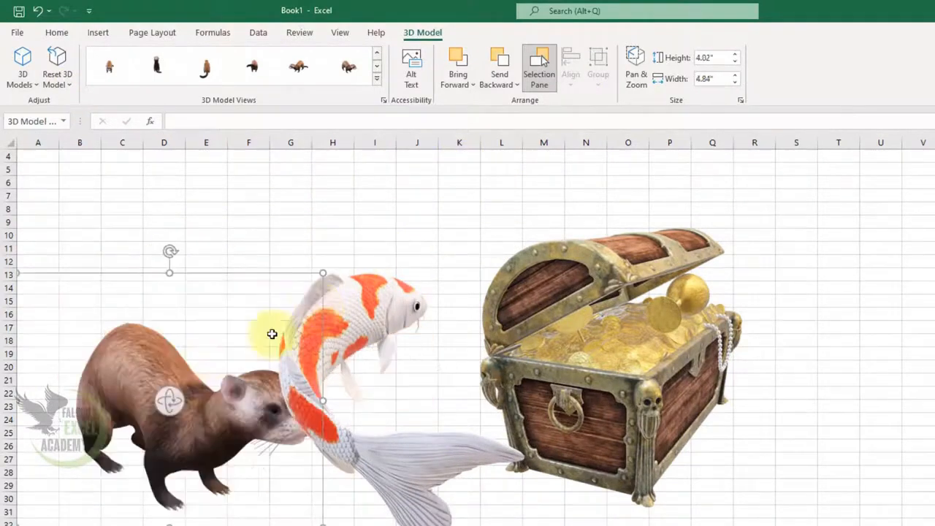
Reset the ferret's 3D model to its original orientation
left_click(69, 86)
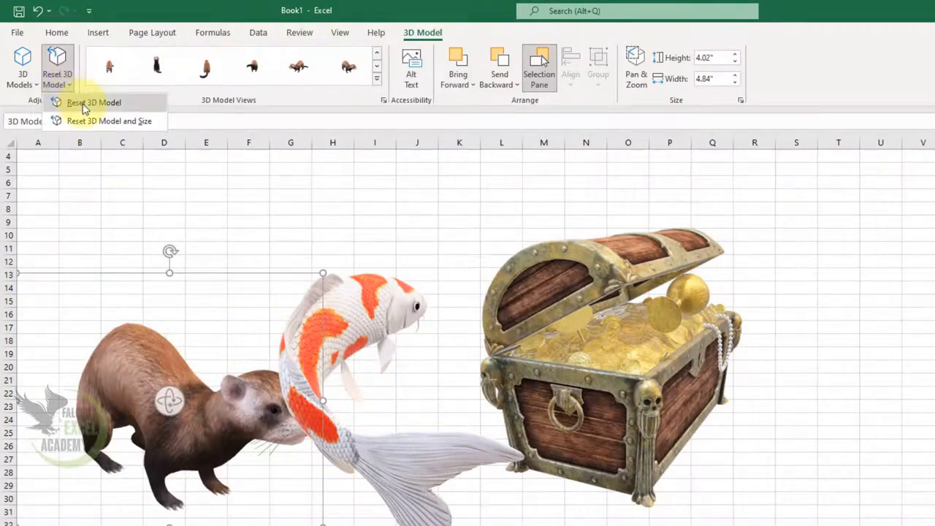
left_click(88, 103)
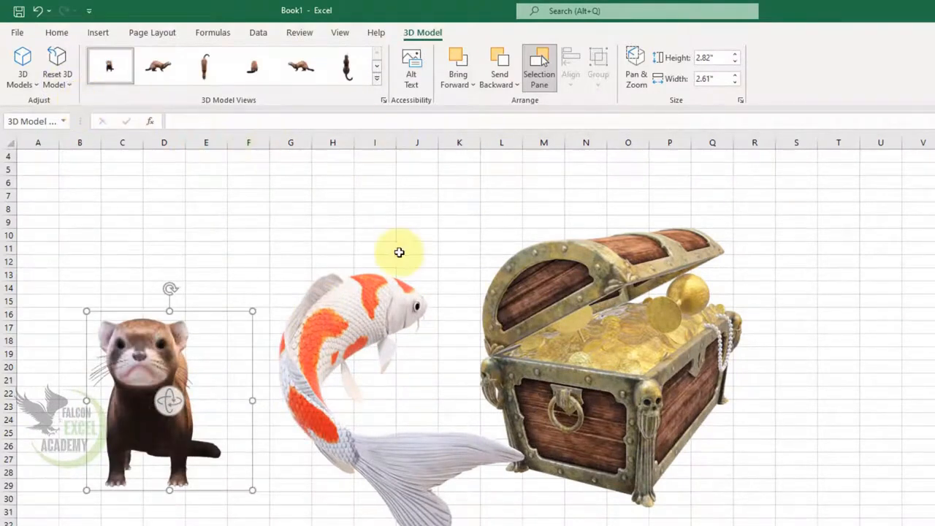
Shift the koi slightly to the left
left_click(379, 303)
left_click_drag(377, 305, 341, 307)
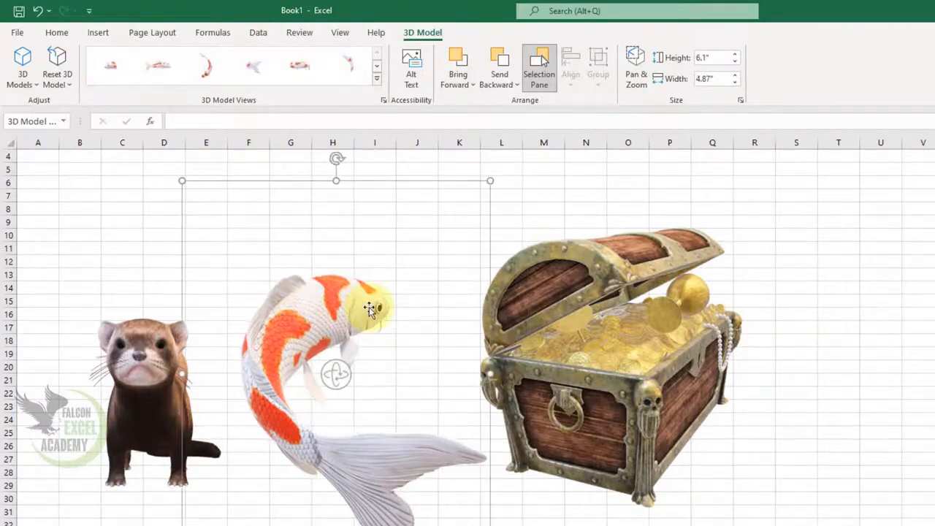